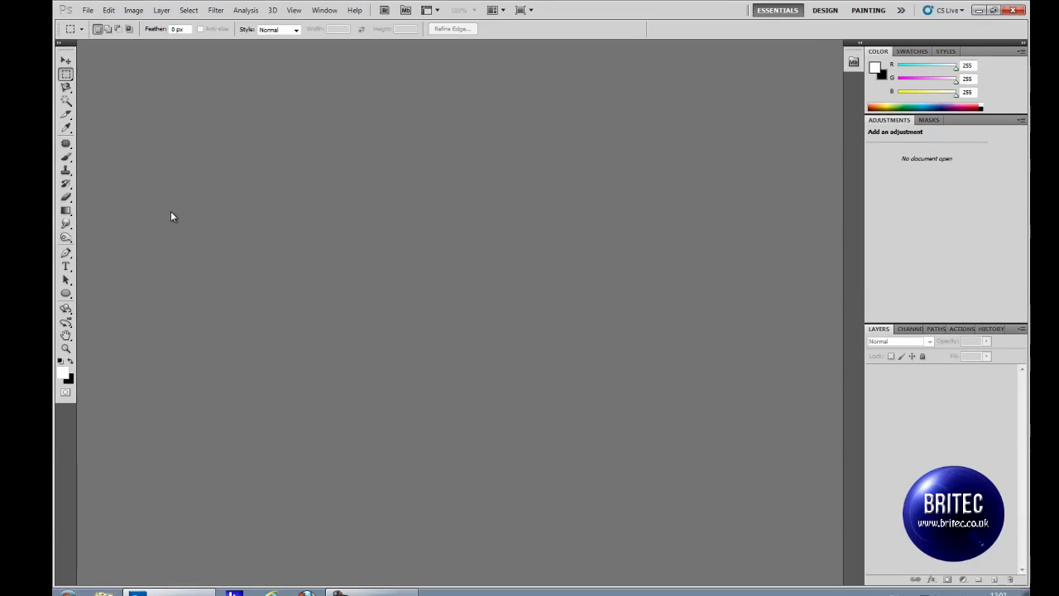
- Create a new document with the Film & Video preset, size HDV/HDTV 720p/29.97 and transparent background contents
{"action": "left_click", "coordinate": [87, 12]}
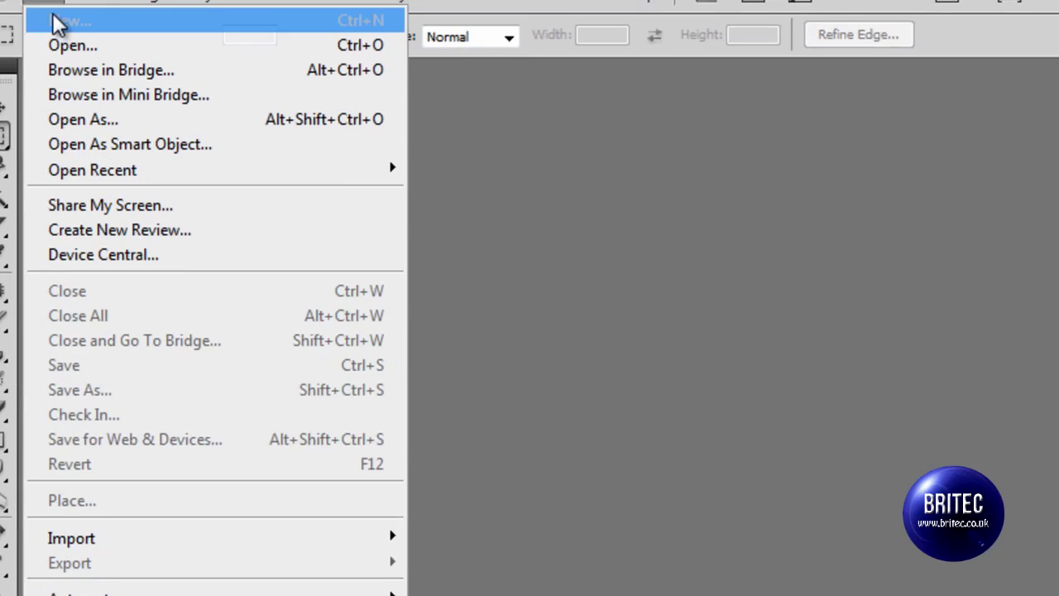
{"action": "left_click", "coordinate": [106, 51]}
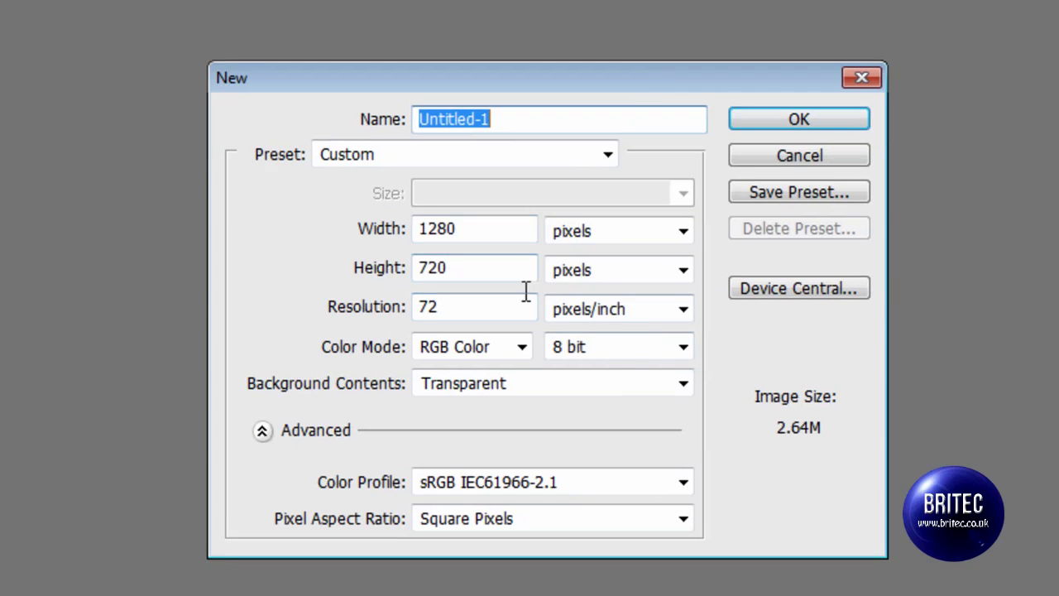
{"action": "left_click", "coordinate": [607, 155]}
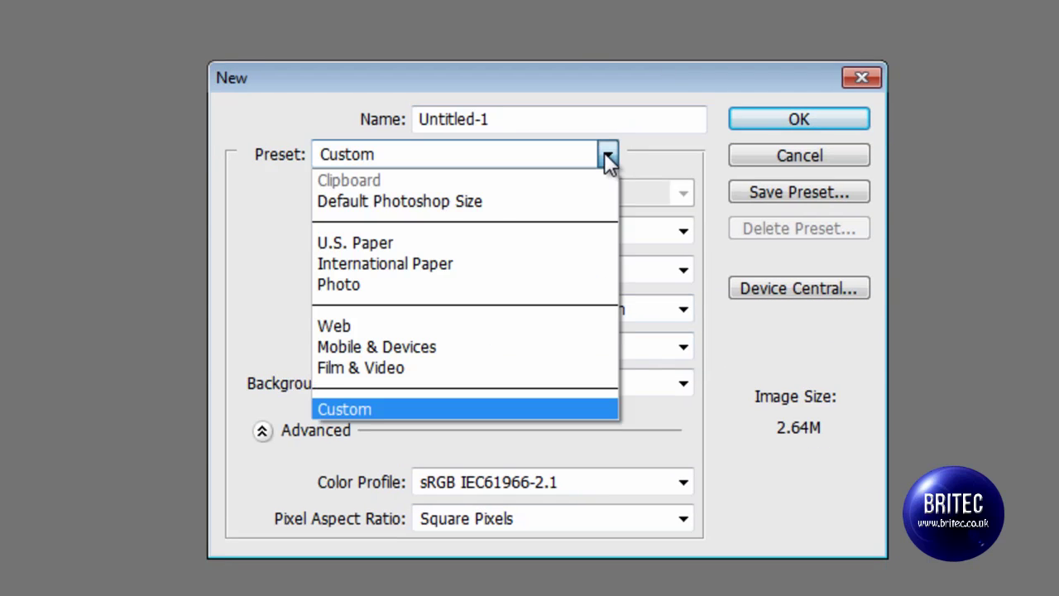
{"action": "left_click", "coordinate": [575, 367]}
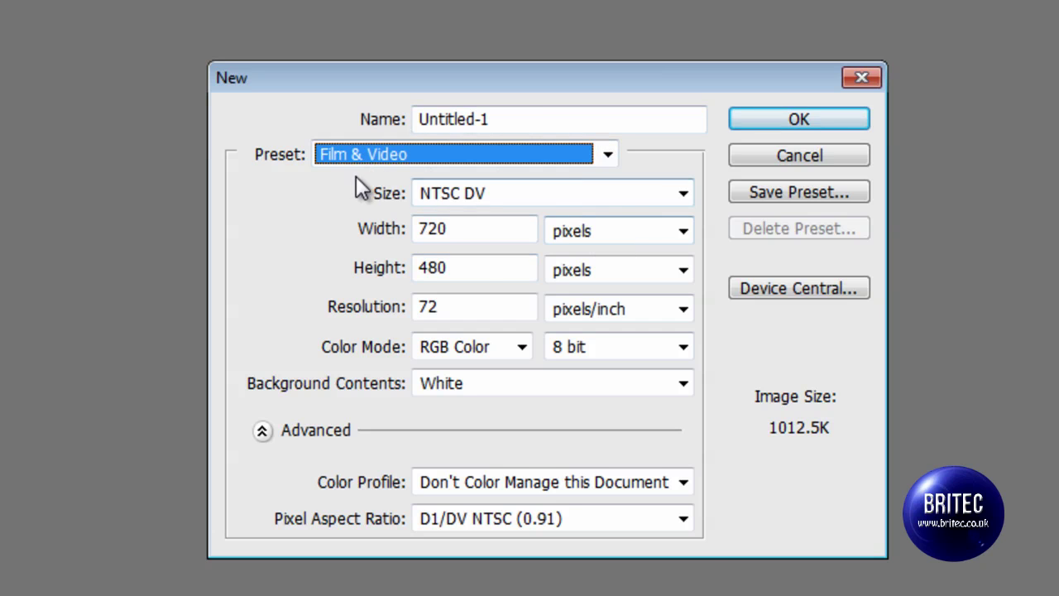
{"action": "left_click", "coordinate": [680, 198]}
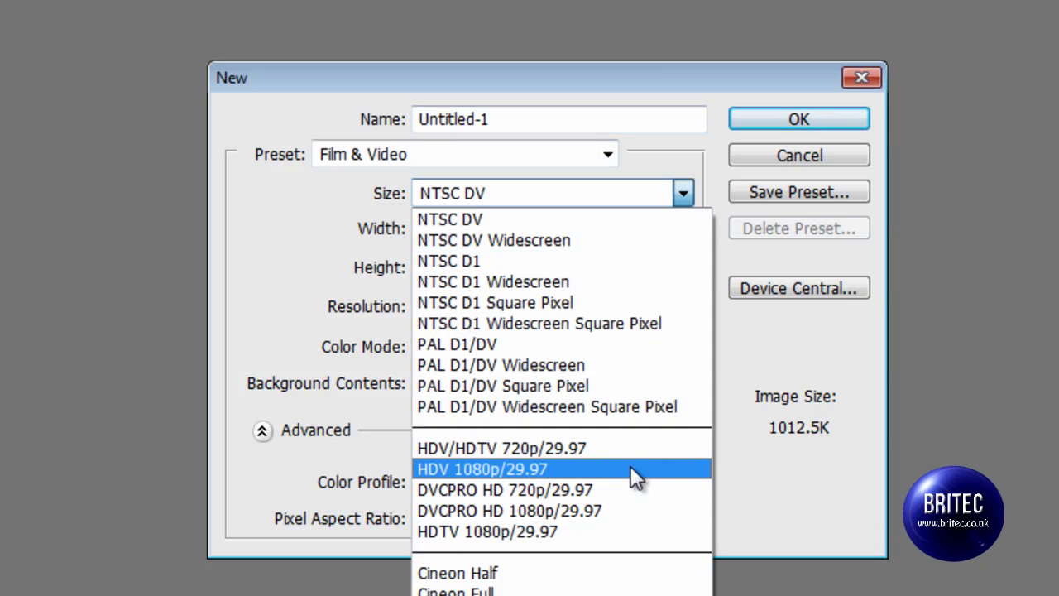
{"action": "left_click", "coordinate": [581, 449]}
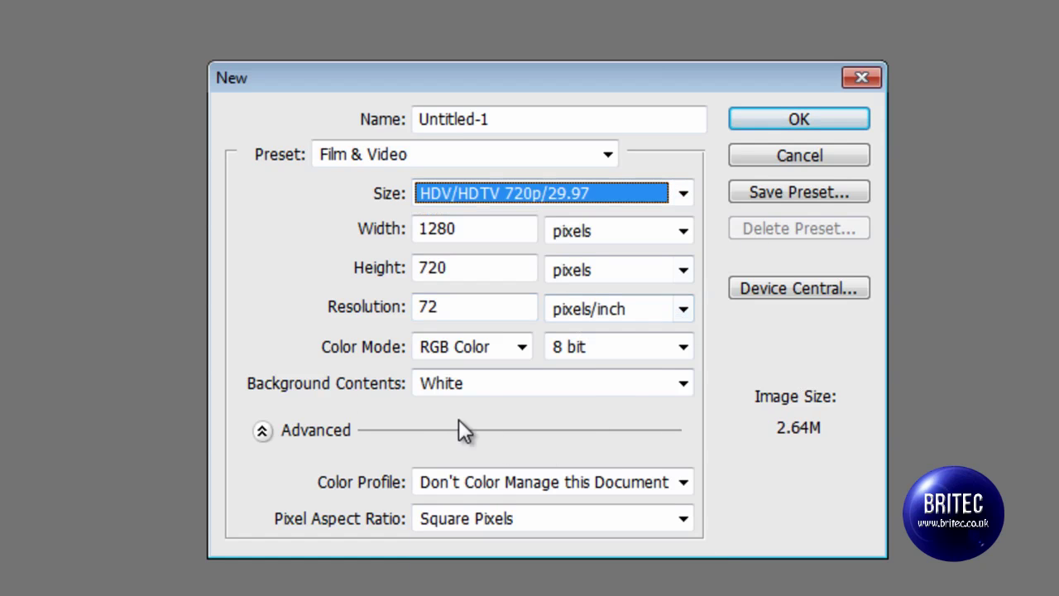
{"action": "left_click", "coordinate": [546, 385]}
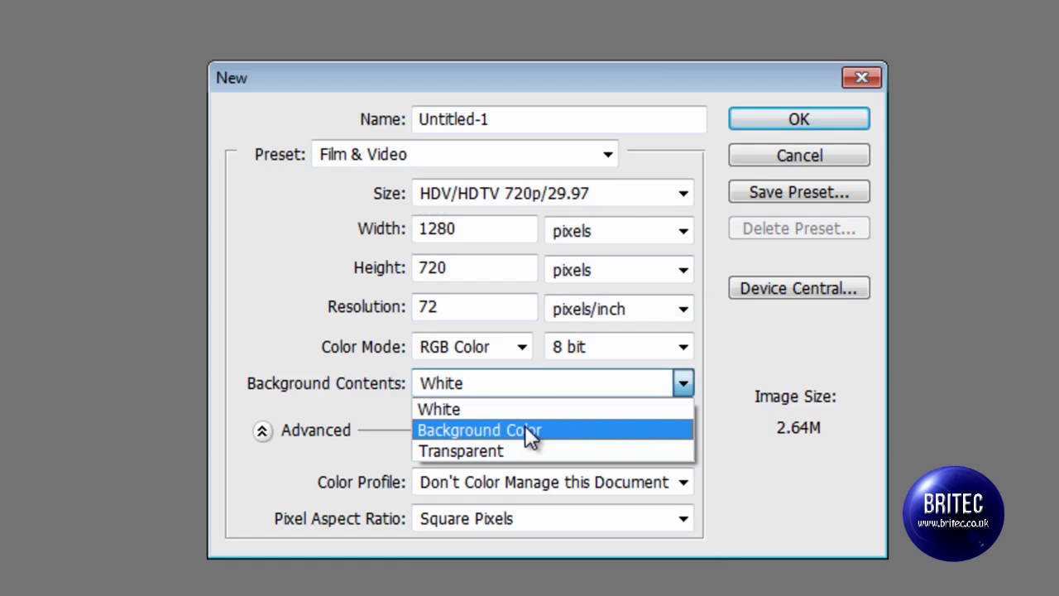
{"action": "left_click", "coordinate": [524, 449]}
{"action": "left_click", "coordinate": [796, 122]}
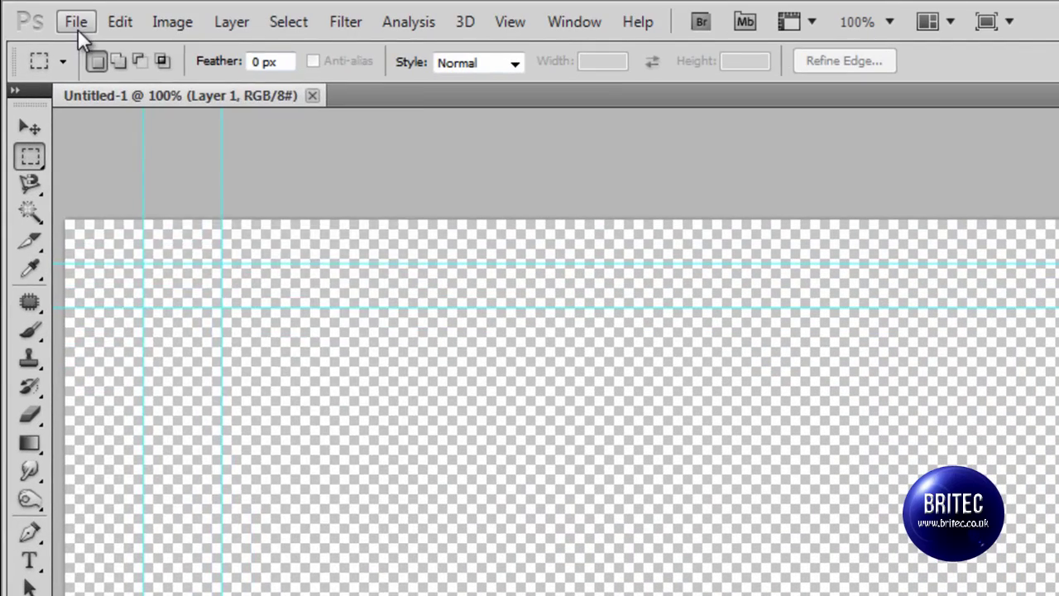
- Place the beach-bahamas image from the tech images folder into the document
{"action": "left_click", "coordinate": [87, 10]}
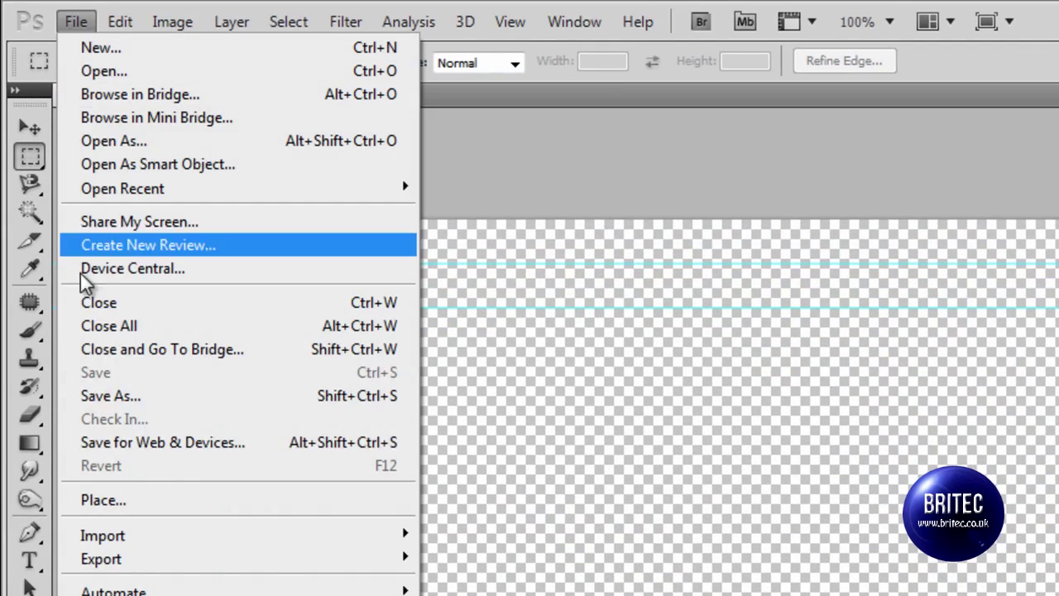
{"action": "left_click", "coordinate": [123, 501]}
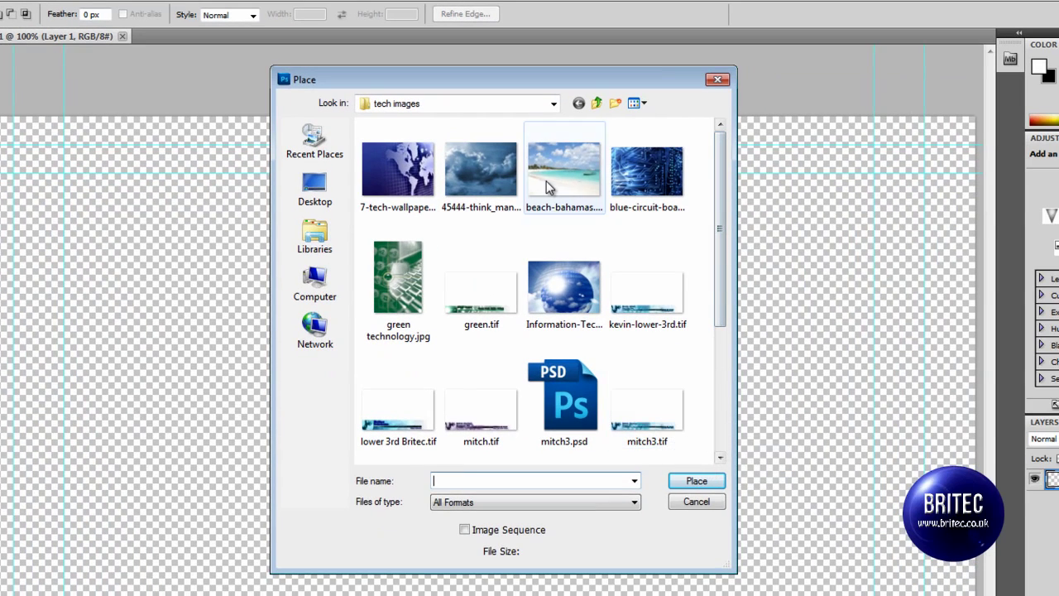
{"action": "left_click", "coordinate": [545, 186]}
{"action": "left_click", "coordinate": [696, 484]}
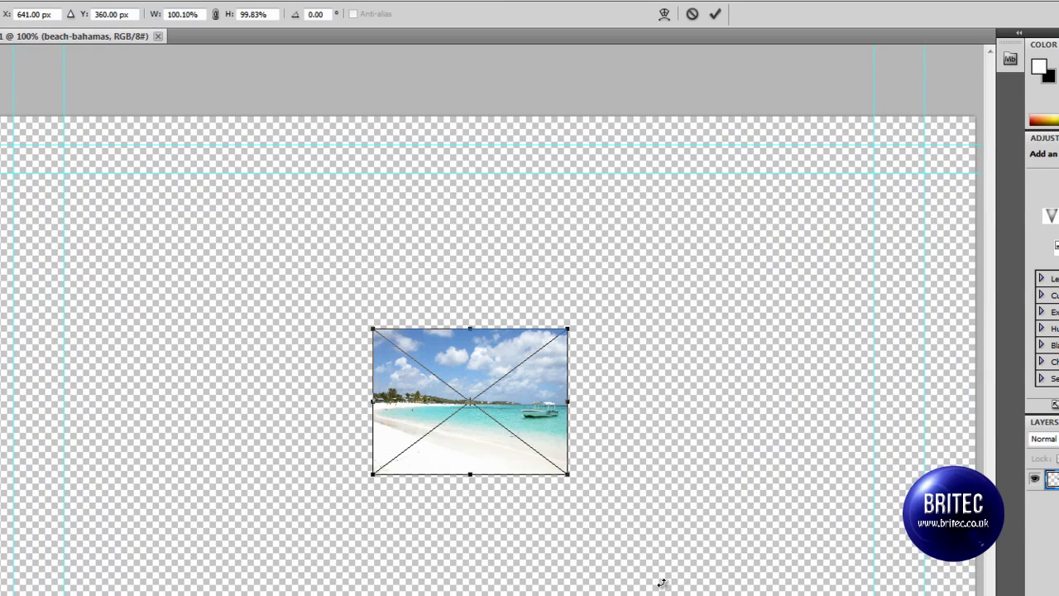
- Enlarge the placed beach image to about 534% wide and 528% high so it covers the whole canvas, and commit the placement
{"action": "left_click_drag", "start_coordinate": [369, 325], "coordinate": [1, 51]}
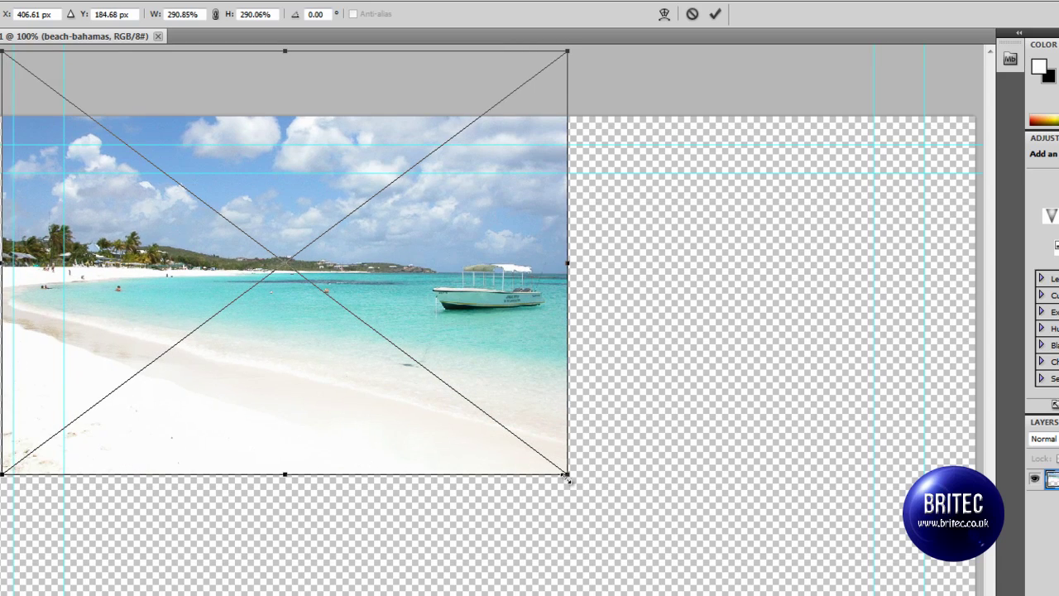
{"action": "left_click_drag", "start_coordinate": [565, 477], "coordinate": [919, 594]}
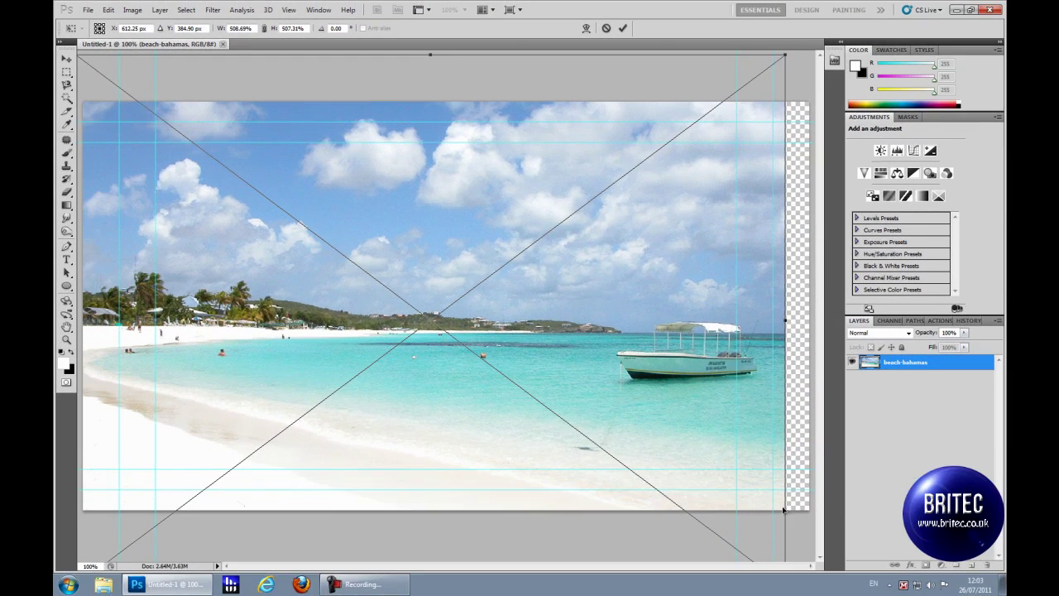
{"action": "left_click_drag", "start_coordinate": [786, 524], "coordinate": [815, 534]}
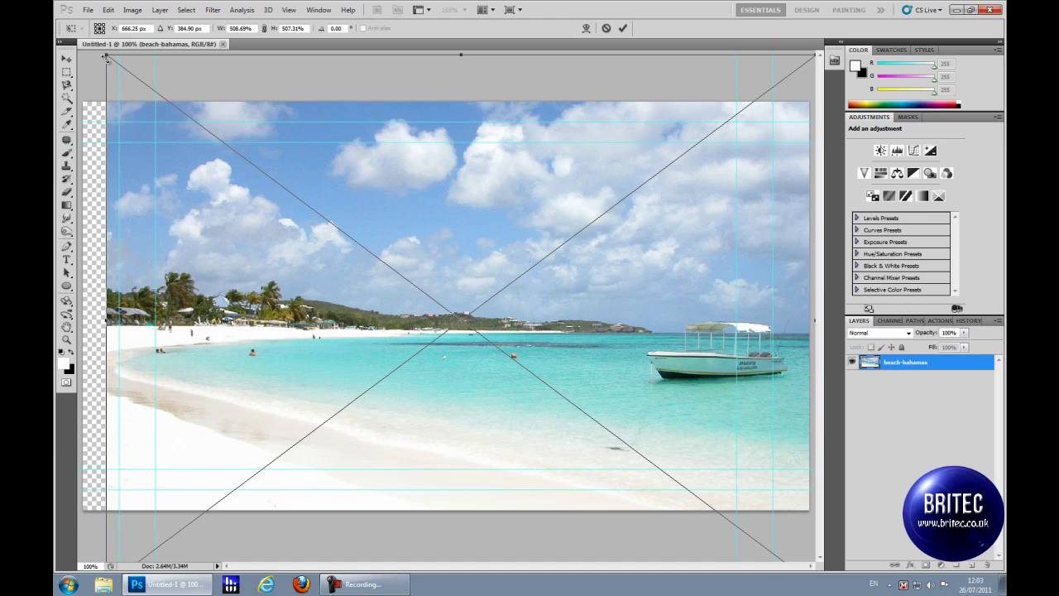
{"action": "left_click_drag", "start_coordinate": [106, 54], "coordinate": [70, 37]}
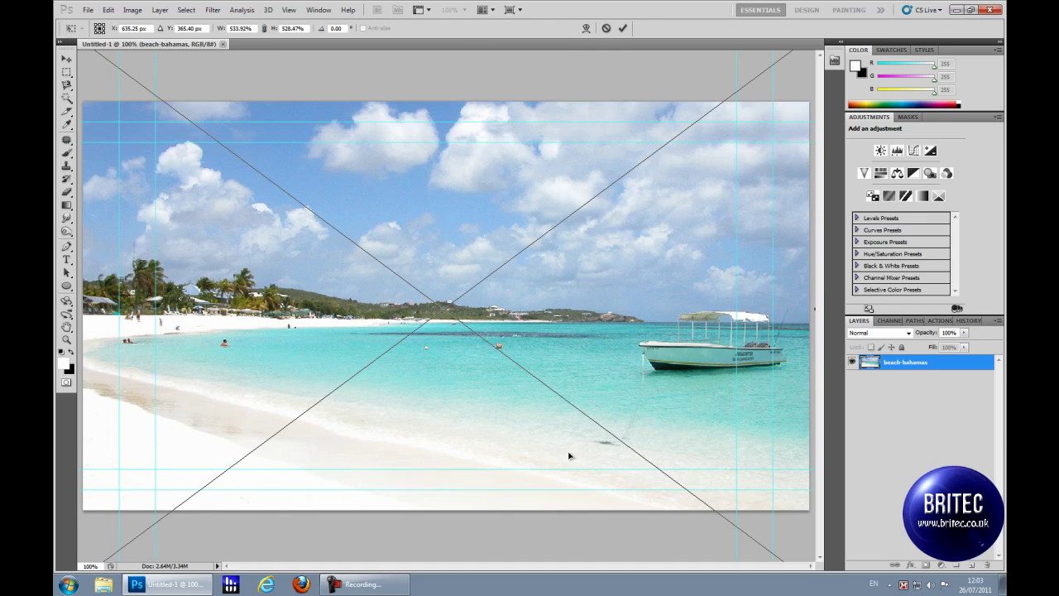
{"action": "left_click", "coordinate": [623, 28]}
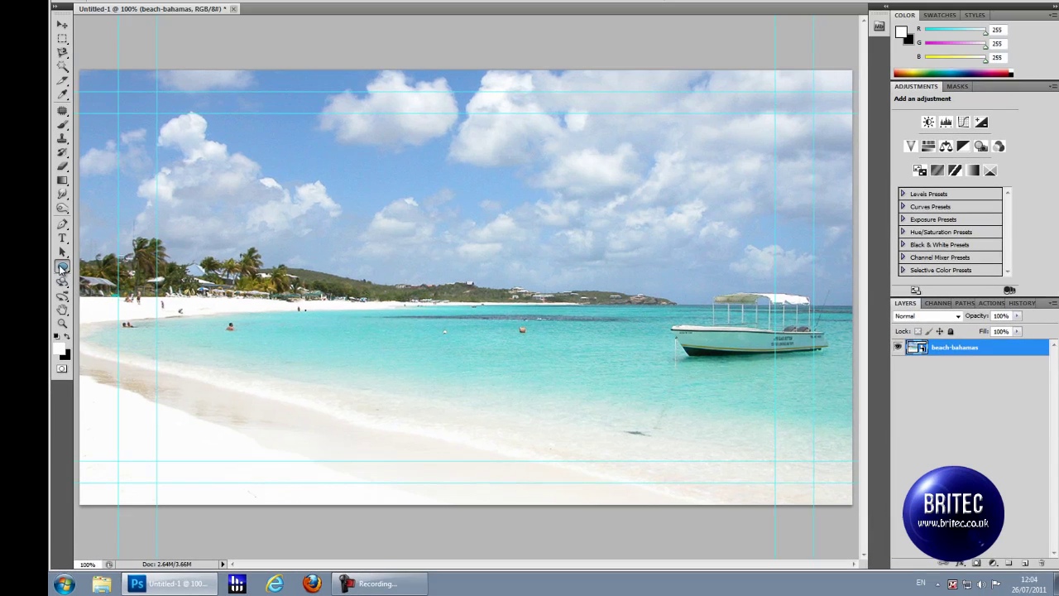
- Draw a white rounded rectangle with a 10 px radius along the canvas bottom, running past the left edge and ending short of the right edge
{"action": "left_click", "coordinate": [66, 286]}
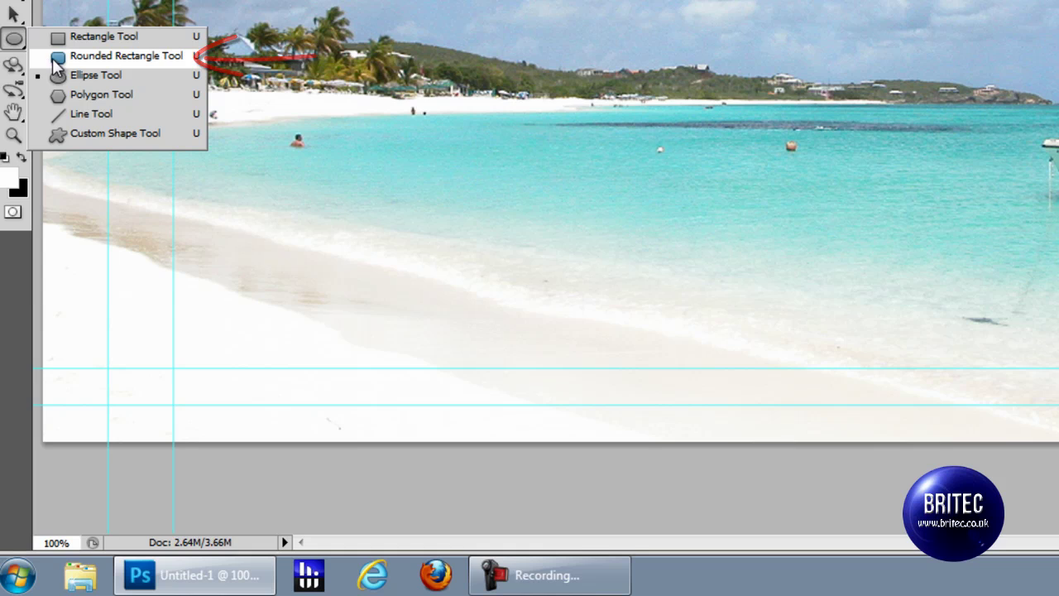
{"action": "left_click", "coordinate": [51, 62]}
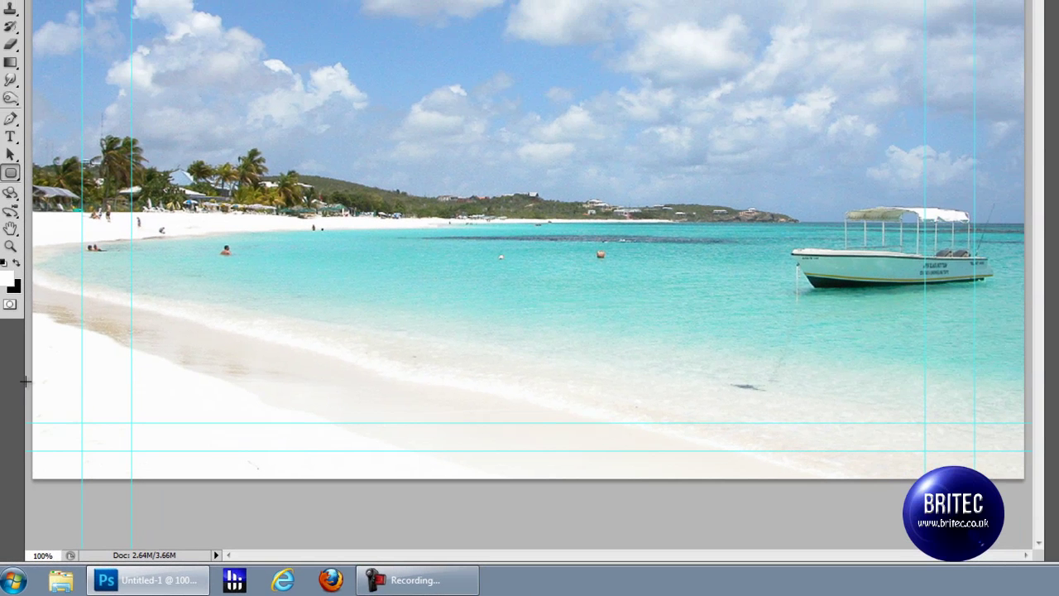
{"action": "left_click_drag", "start_coordinate": [26, 380], "coordinate": [939, 493]}
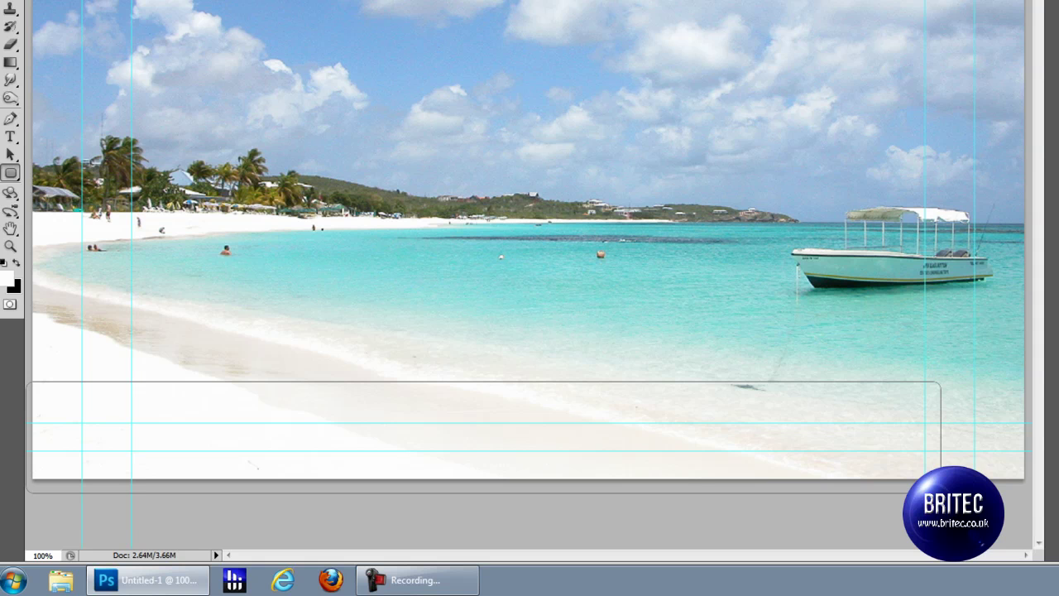
{"action": "left_click_drag", "start_coordinate": [939, 493], "coordinate": [940, 493]}
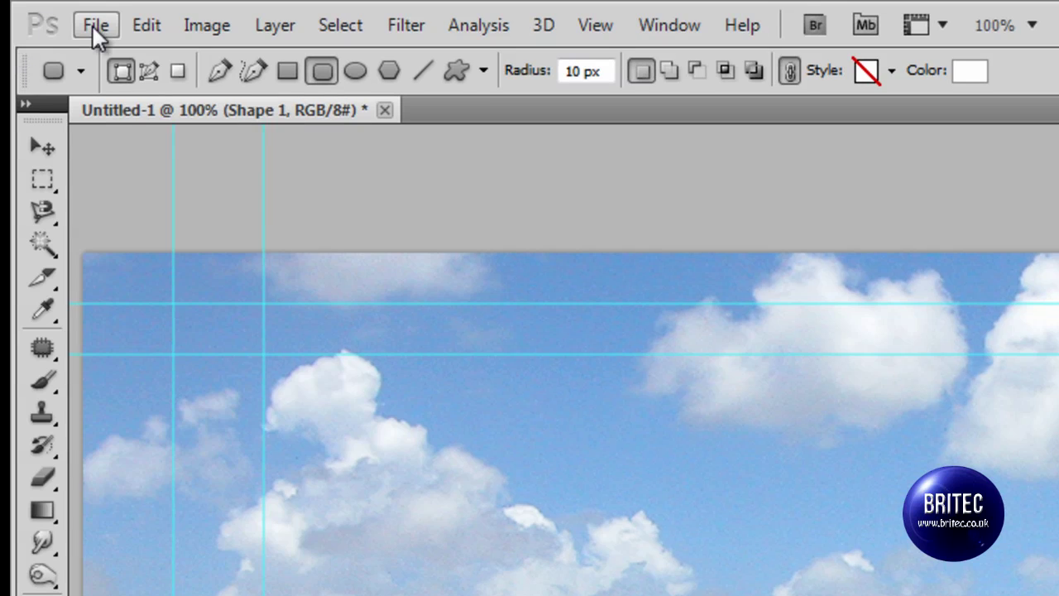
- Place Technology_management_LG_FOC.png from the tech images folder into the document
{"action": "left_click", "coordinate": [93, 26]}
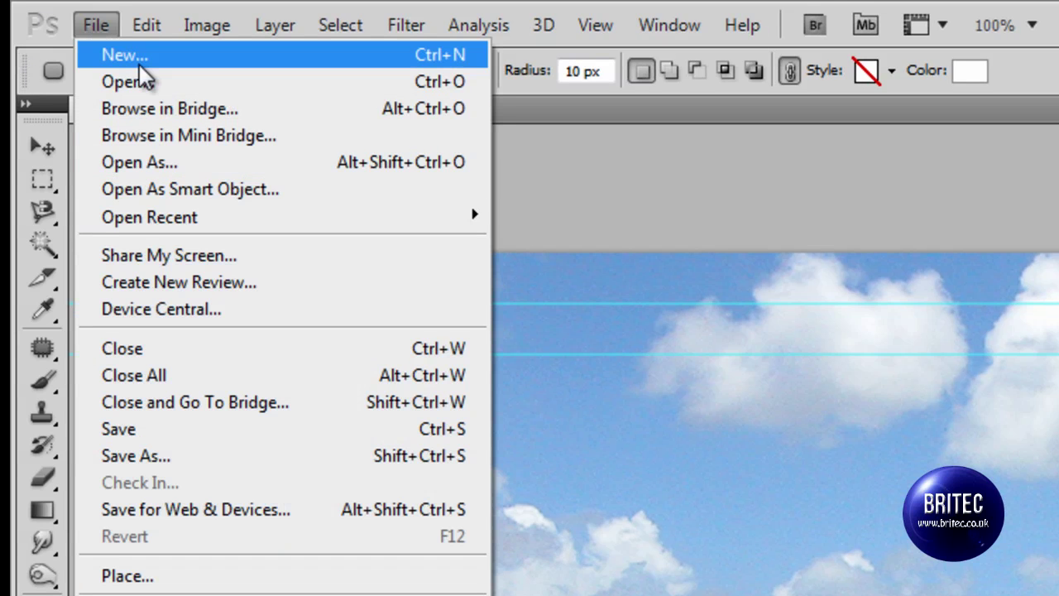
{"action": "left_click", "coordinate": [85, 574]}
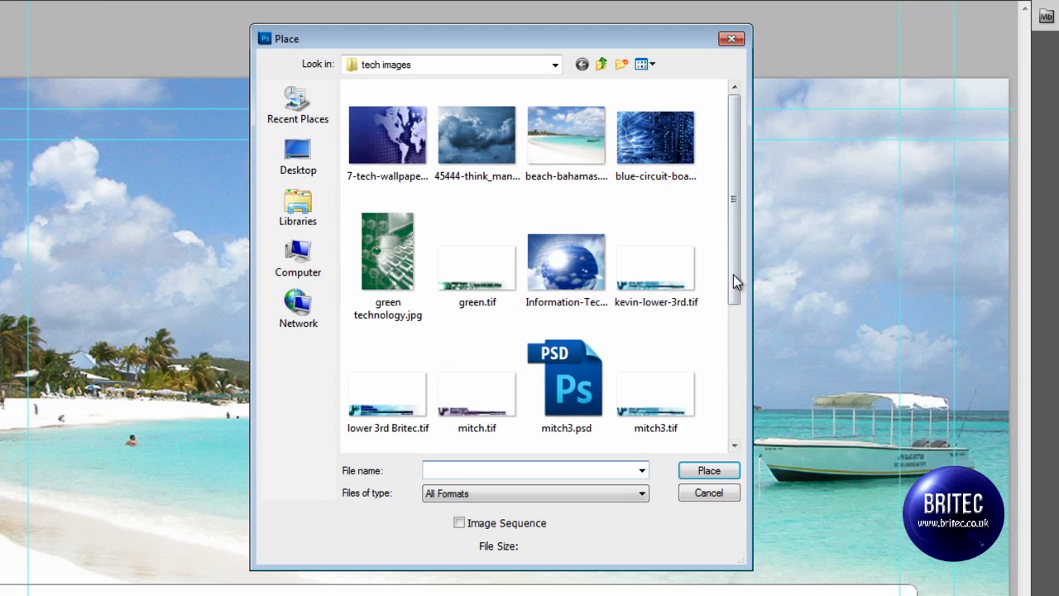
{"action": "left_click_drag", "start_coordinate": [735, 310], "coordinate": [744, 420]}
{"action": "left_click", "coordinate": [477, 286]}
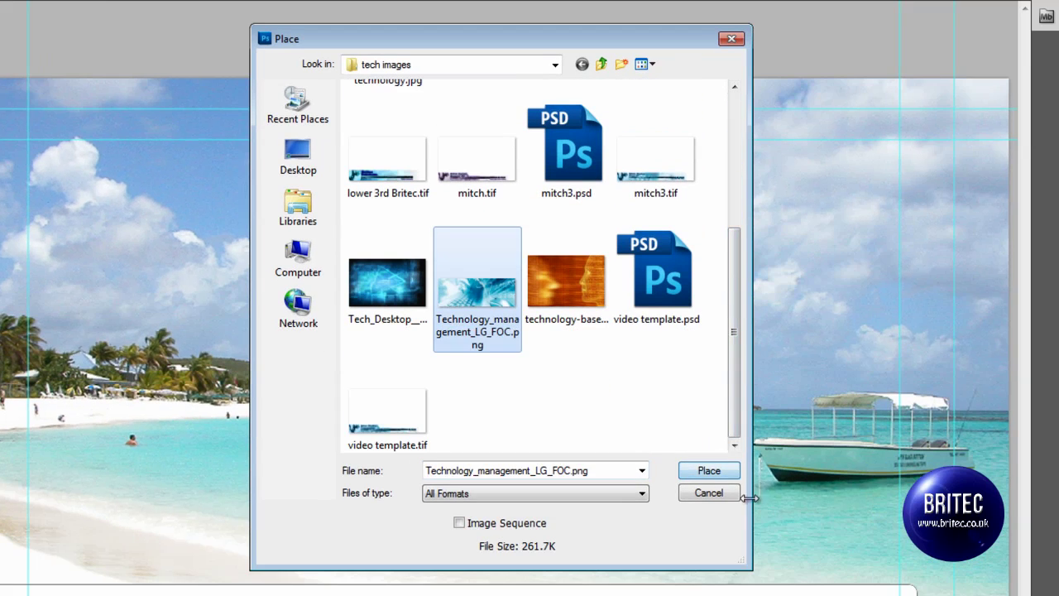
{"action": "left_click", "coordinate": [720, 475]}
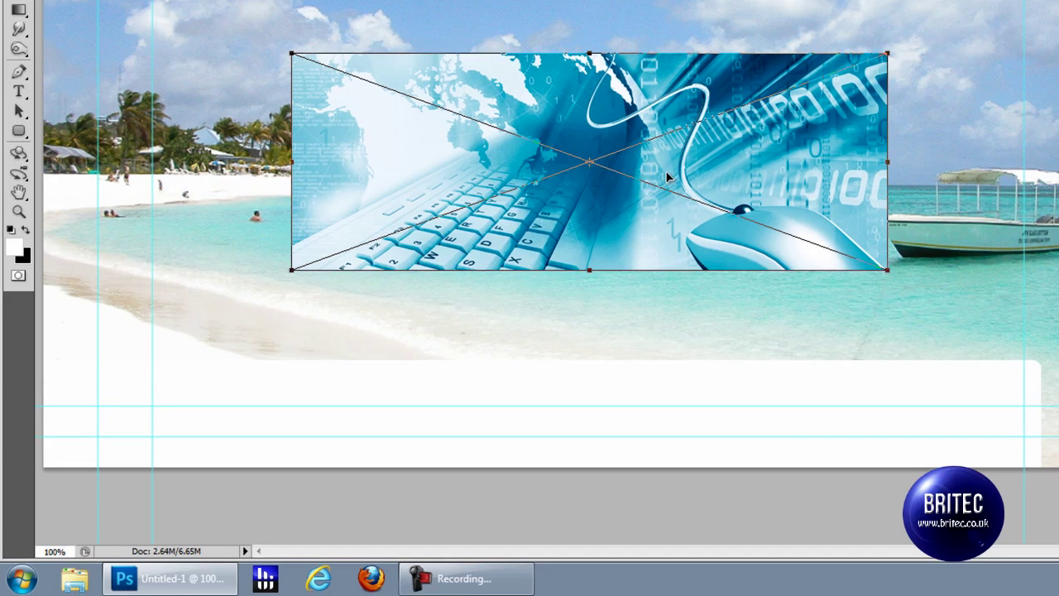
- Align the technology image with the canvas's lower-left corner, scale it to about 168% to cover the rounded rectangle, and commit it
{"action": "left_click_drag", "start_coordinate": [664, 141], "coordinate": [414, 341]}
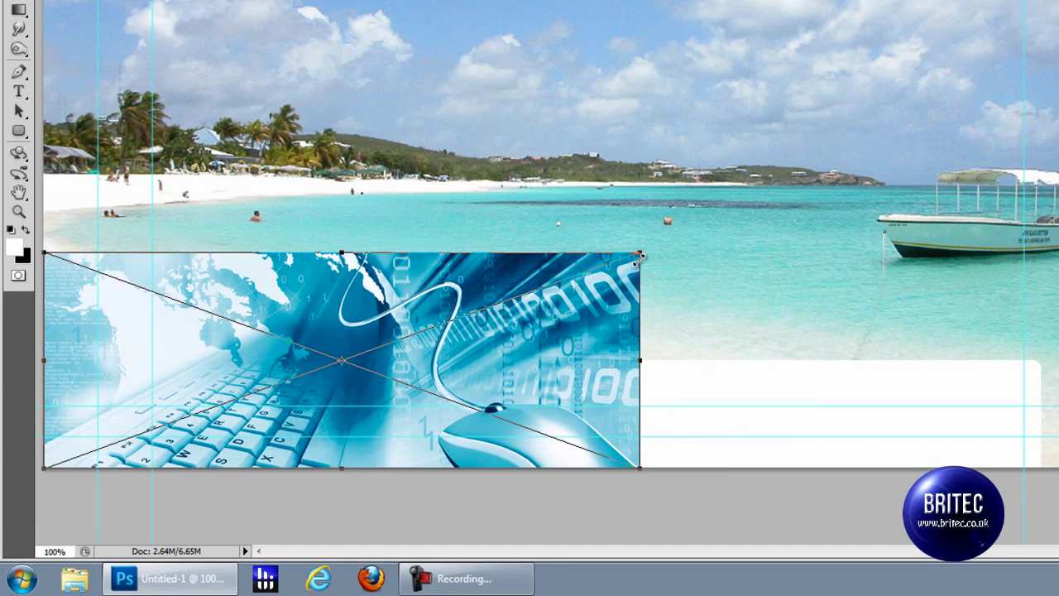
{"action": "left_click_drag", "start_coordinate": [639, 253], "coordinate": [1057, 273]}
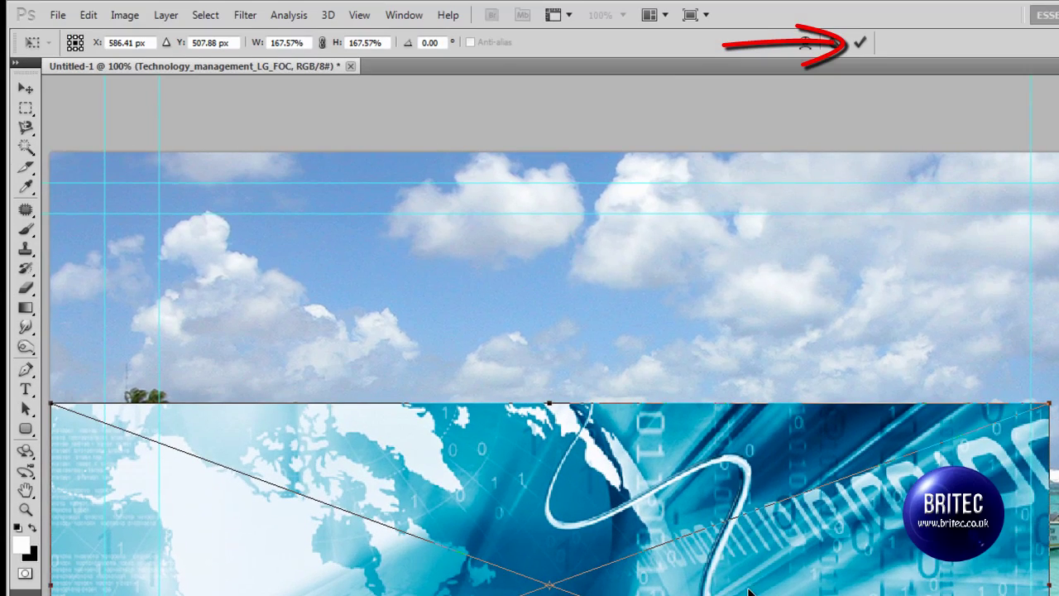
{"action": "left_click", "coordinate": [860, 42]}
- Clip the technology image layer to the rounded rectangle with a clipping mask
{"action": "key", "text": "u"}
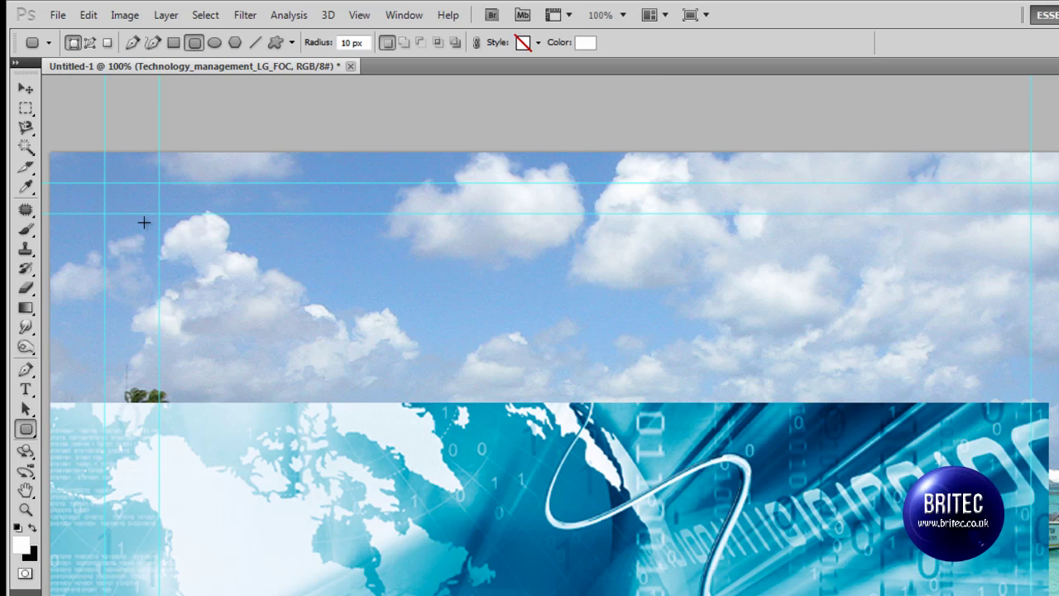
{"action": "left_click", "coordinate": [165, 16]}
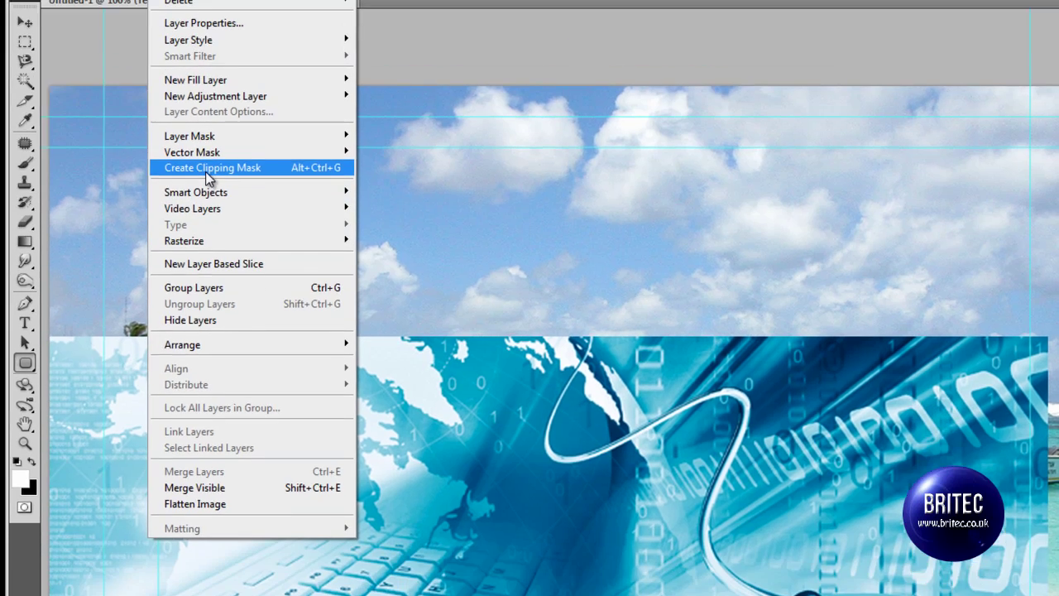
{"action": "left_click", "coordinate": [206, 234]}
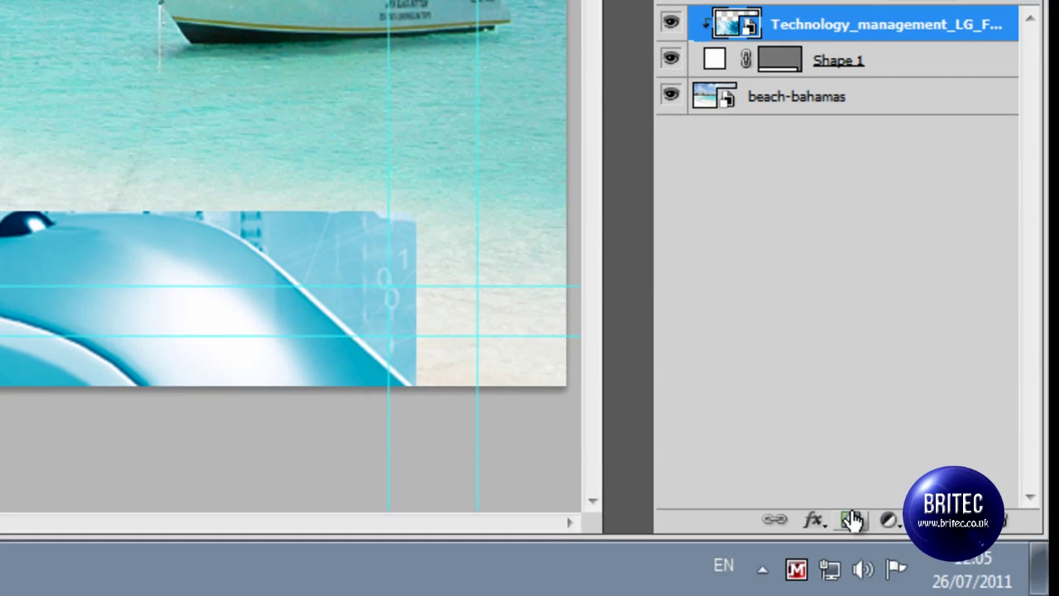
- Add a layer mask to the technology image and apply a horizontal gradient that fades the image towards its right end
{"action": "left_click", "coordinate": [852, 519]}
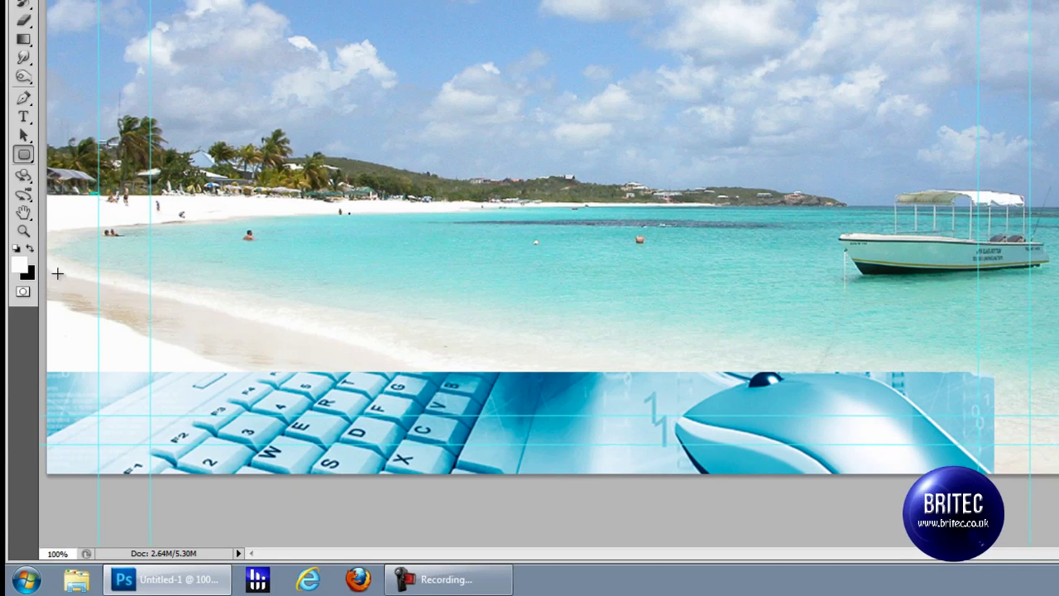
{"action": "left_click", "coordinate": [24, 41]}
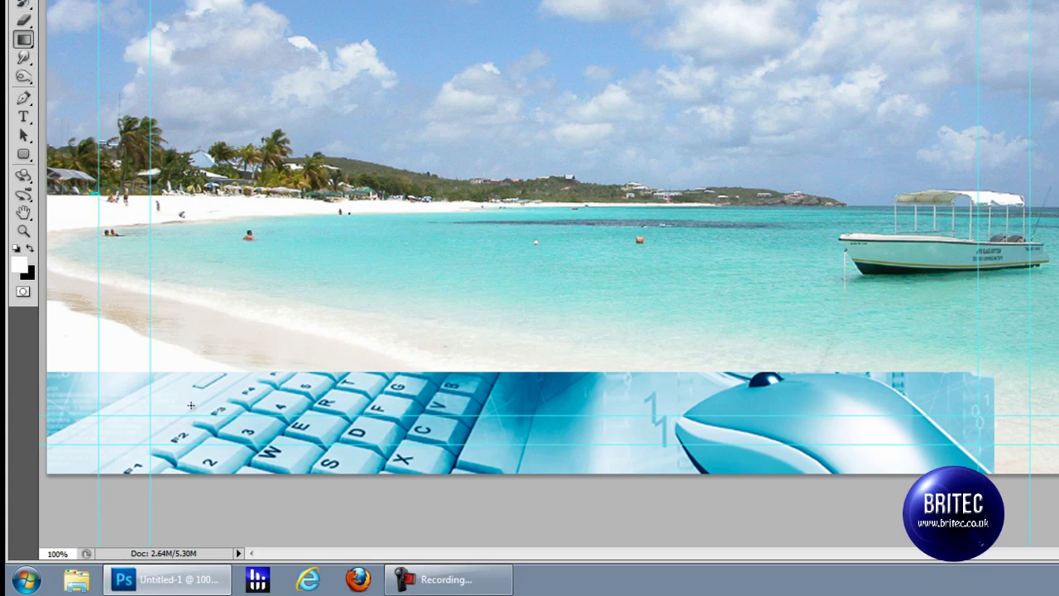
{"action": "left_click_drag", "start_coordinate": [151, 422], "coordinate": [1058, 426]}
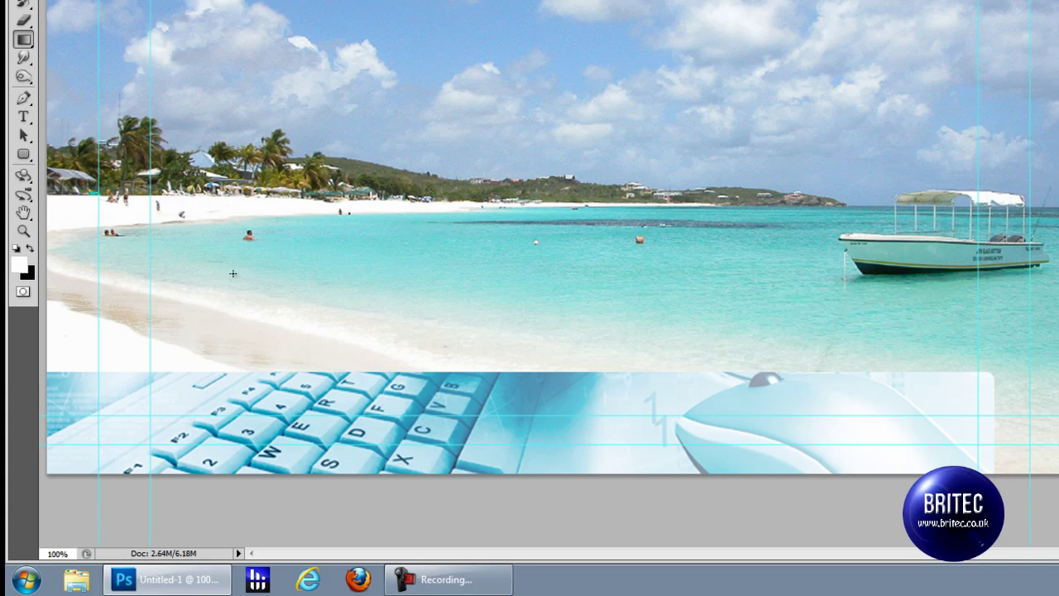
- Draw a thin rounded rectangle with a 10 px radius across the banner, from the canvas's left edge to about four-fifths of its width
{"action": "left_click", "coordinate": [24, 154]}
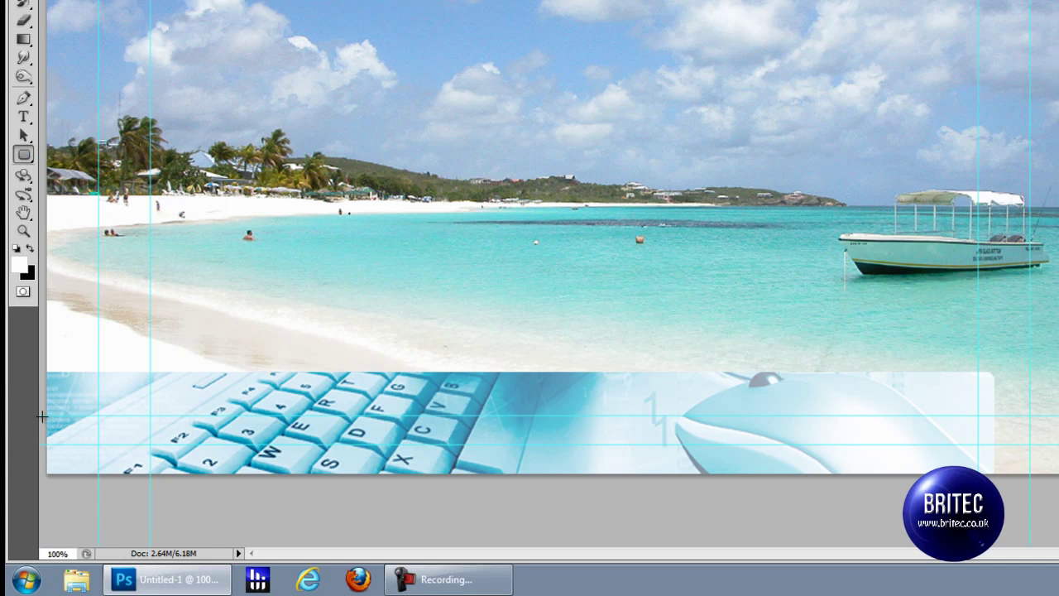
{"action": "left_click_drag", "start_coordinate": [41, 416], "coordinate": [808, 429]}
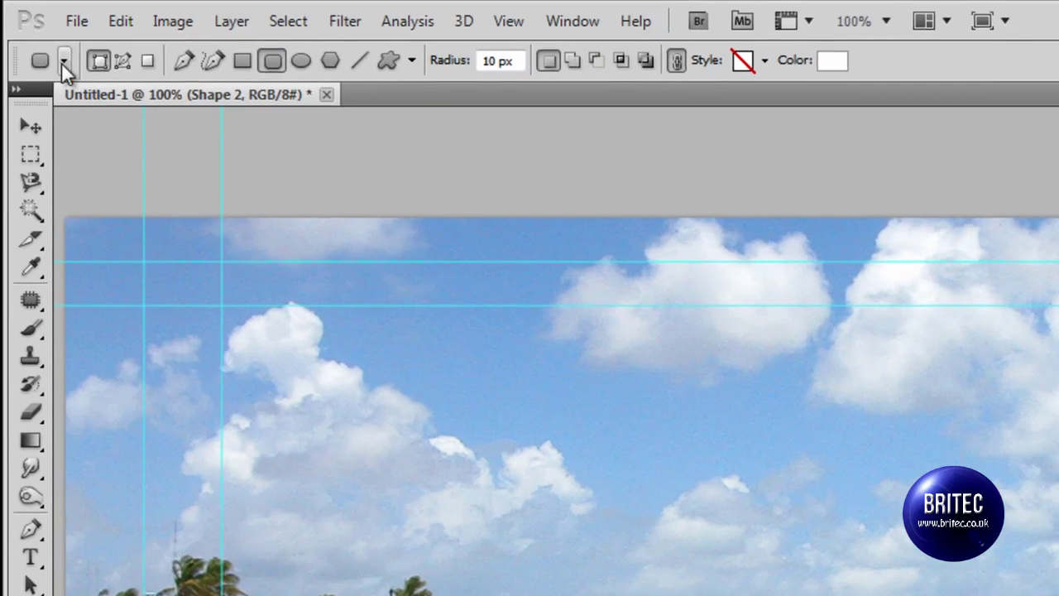
- Place blue-circuit-board1.jpg from the tech images folder into the document
{"action": "left_click", "coordinate": [78, 19]}
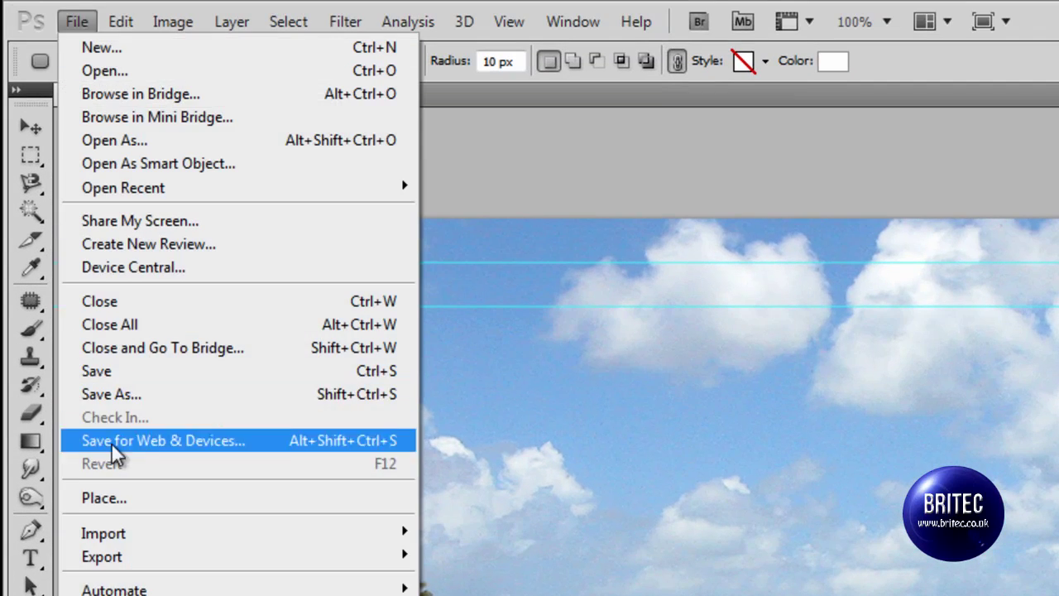
{"action": "left_click", "coordinate": [108, 499]}
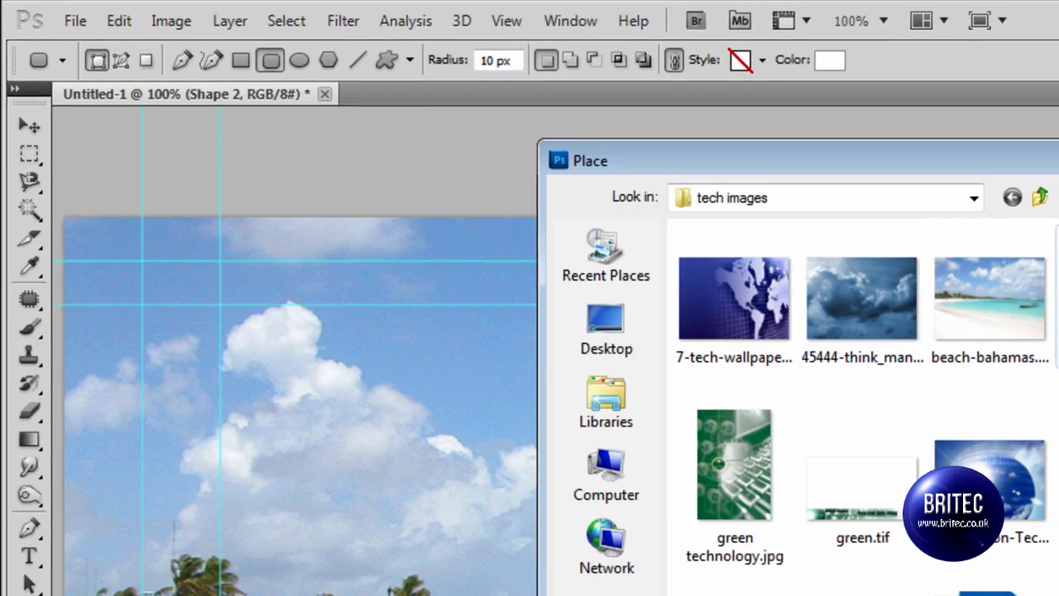
{"action": "left_click", "coordinate": [879, 217]}
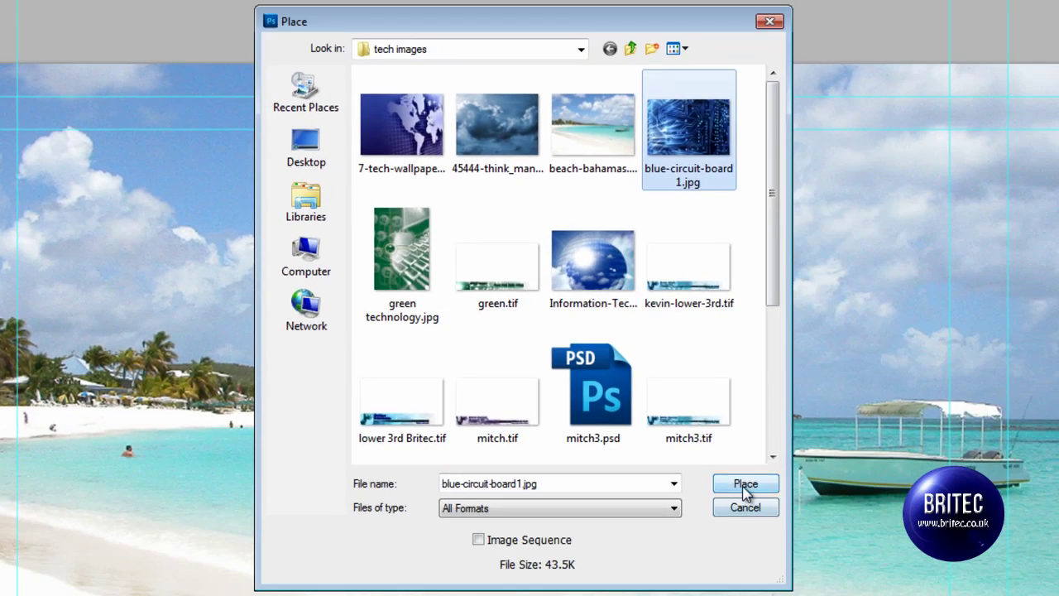
{"action": "left_click", "coordinate": [746, 483]}
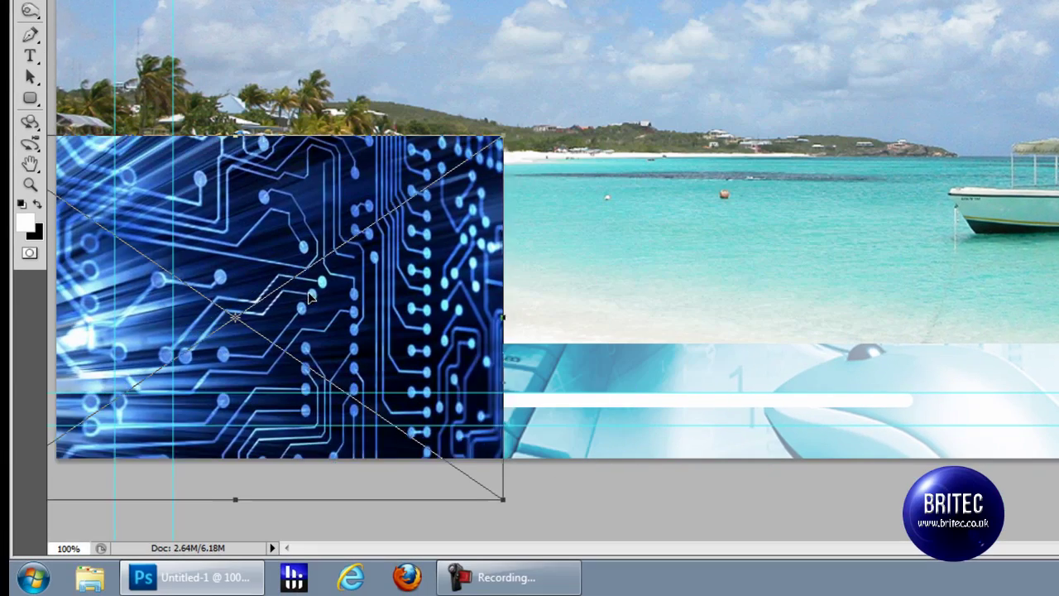
- Position the circuit-board image at the canvas's lower-left area, scale it to about 184% to cover the thin bar, and commit it
{"action": "left_click_drag", "start_coordinate": [310, 298], "coordinate": [320, 307]}
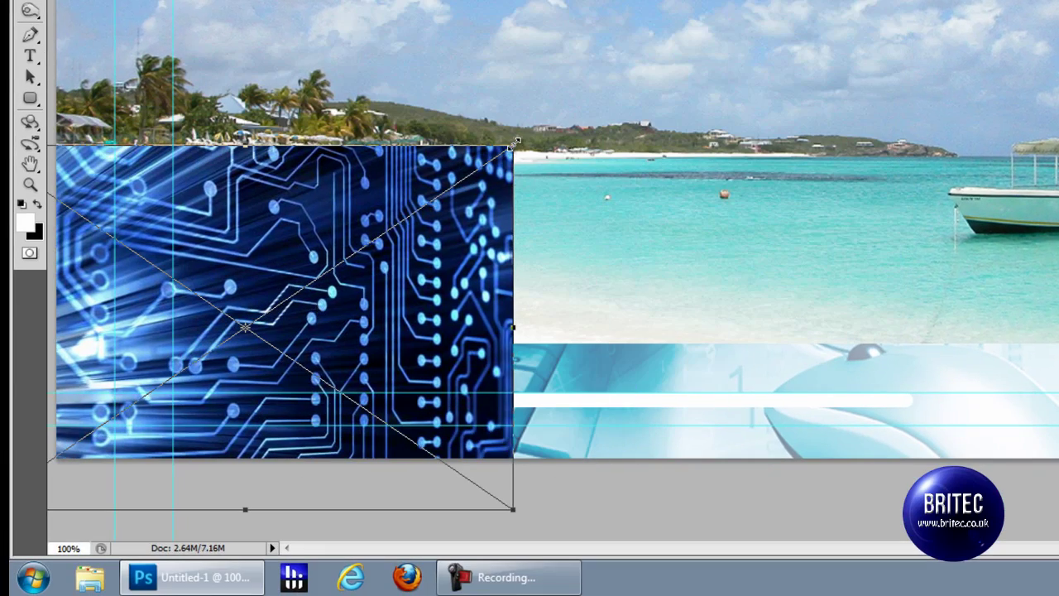
{"action": "left_click_drag", "start_coordinate": [514, 144], "coordinate": [969, 2]}
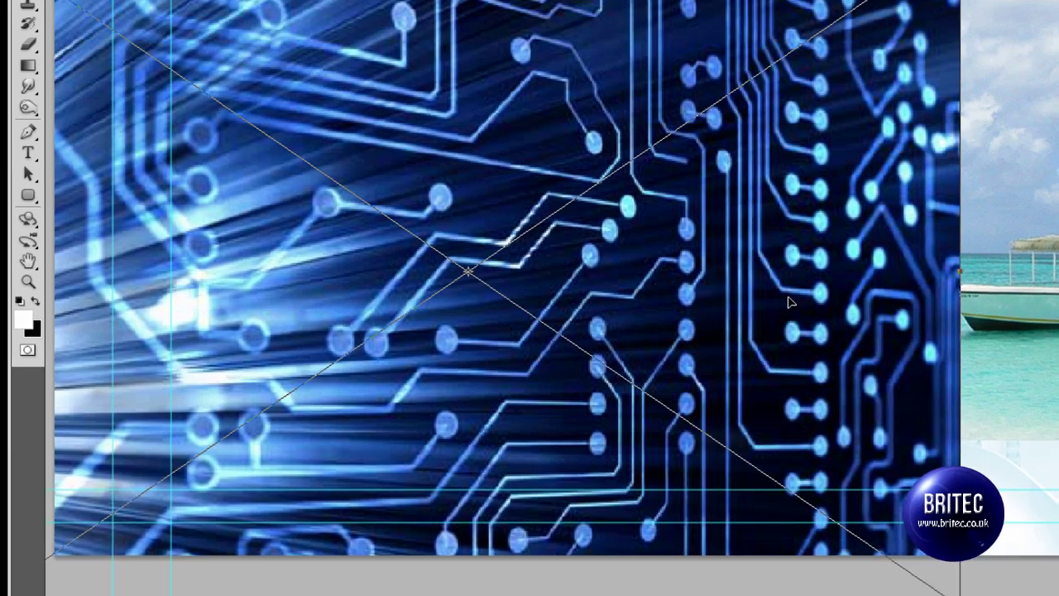
{"action": "left_click_drag", "start_coordinate": [790, 303], "coordinate": [786, 259]}
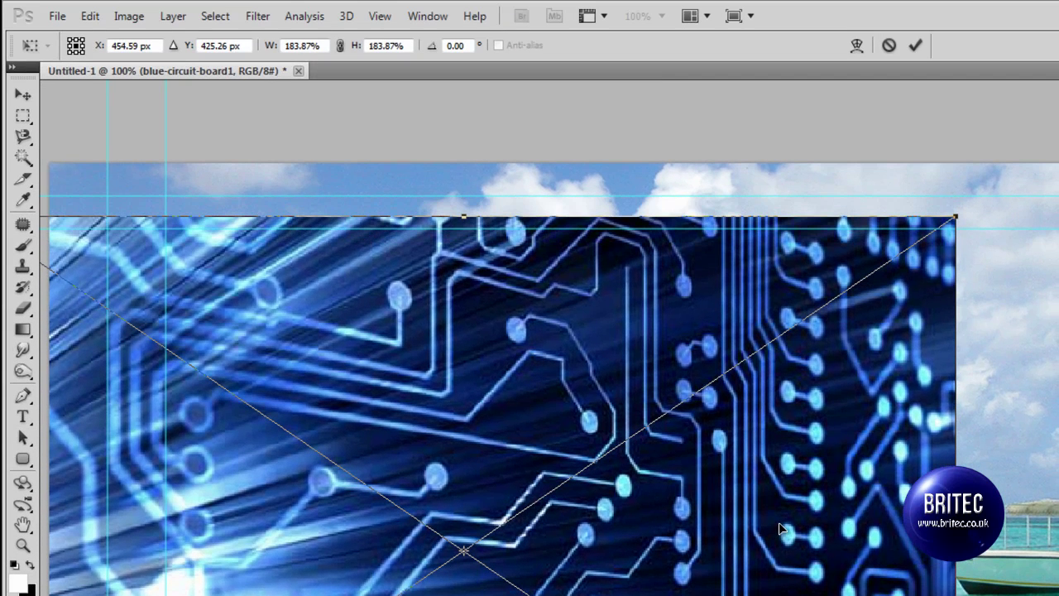
{"action": "left_click", "coordinate": [915, 47]}
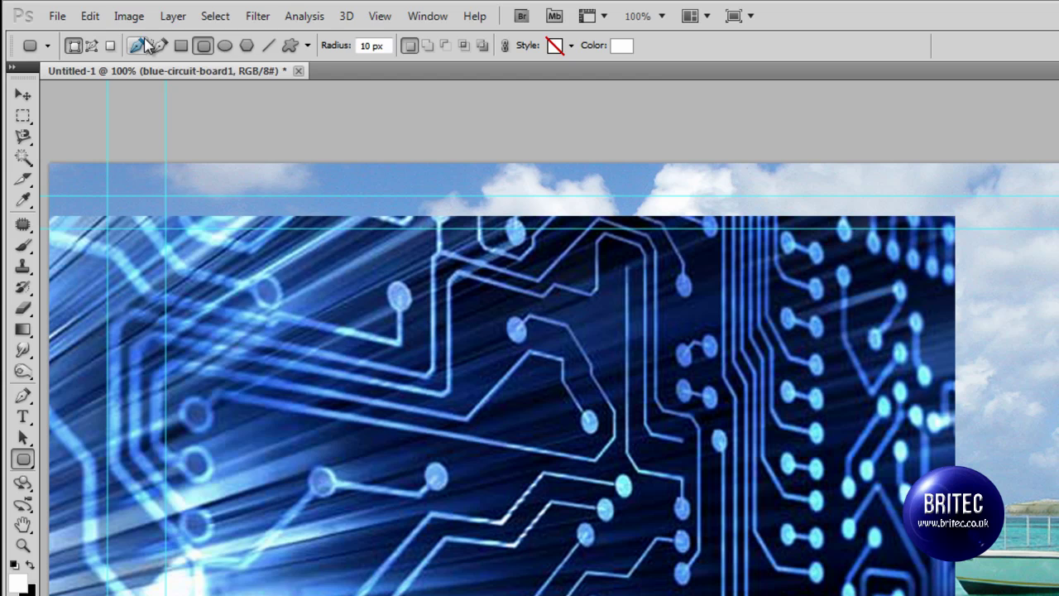
- Clip the circuit-board image to the thin rounded bar and add a Bevel and Emboss effect to the bar's Shape 2 layer
{"action": "left_click", "coordinate": [129, 15]}
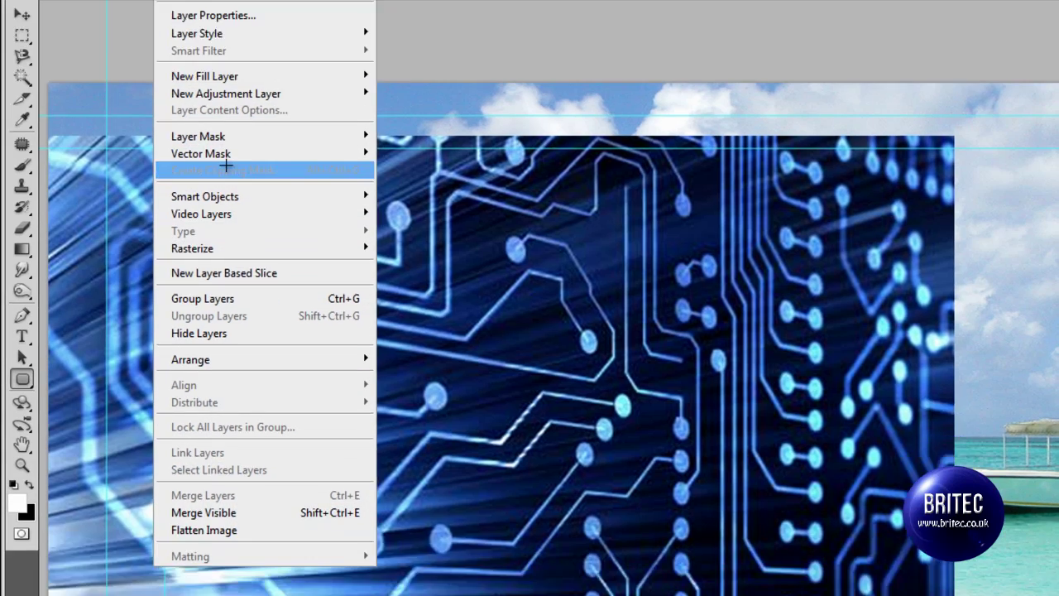
{"action": "left_click", "coordinate": [248, 250]}
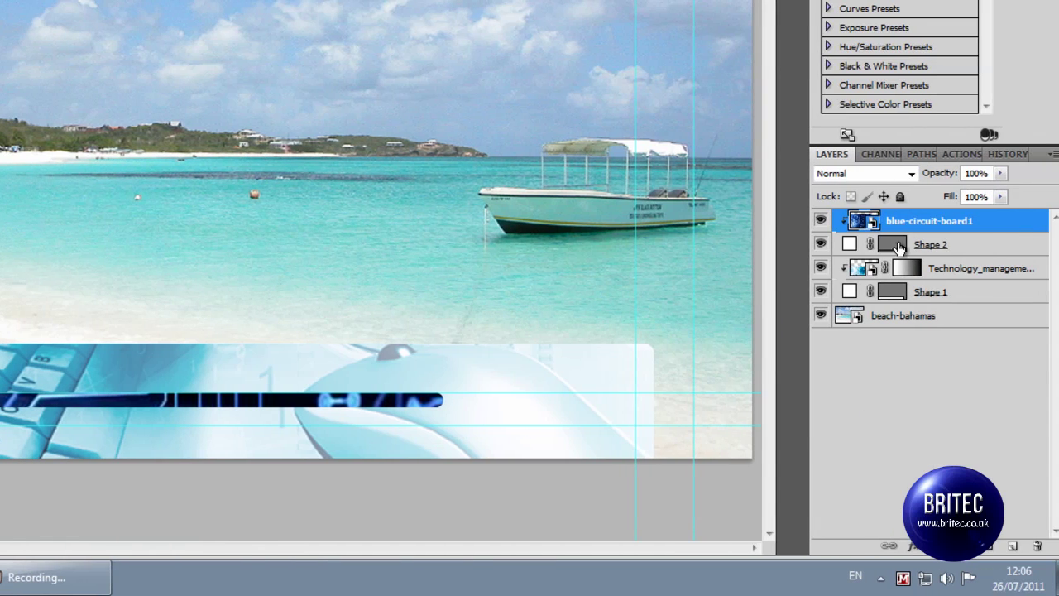
{"action": "left_click", "coordinate": [898, 245]}
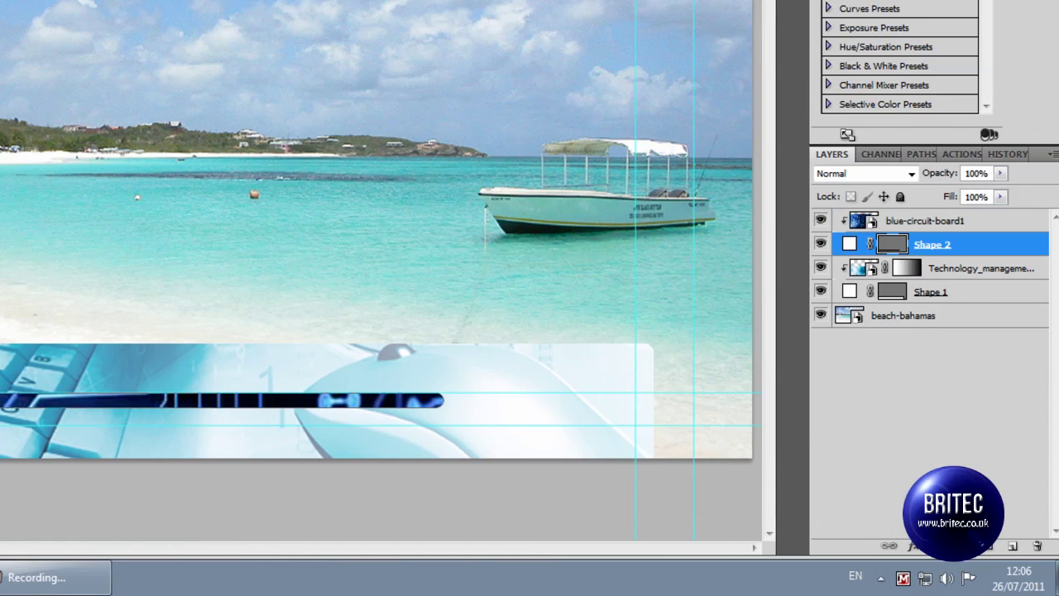
{"action": "left_click", "coordinate": [913, 546]}
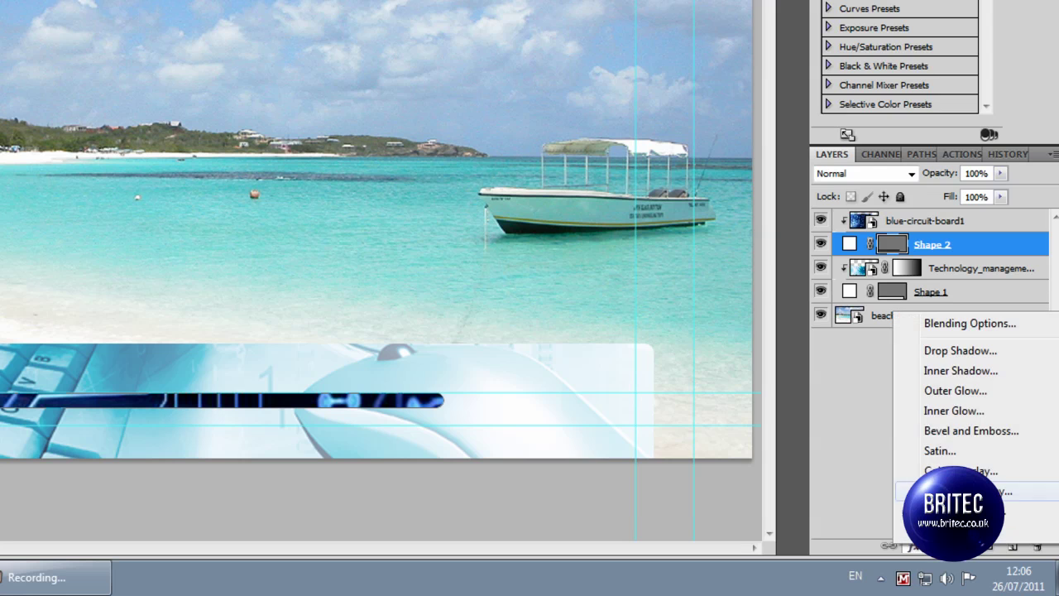
{"action": "left_click", "coordinate": [945, 432]}
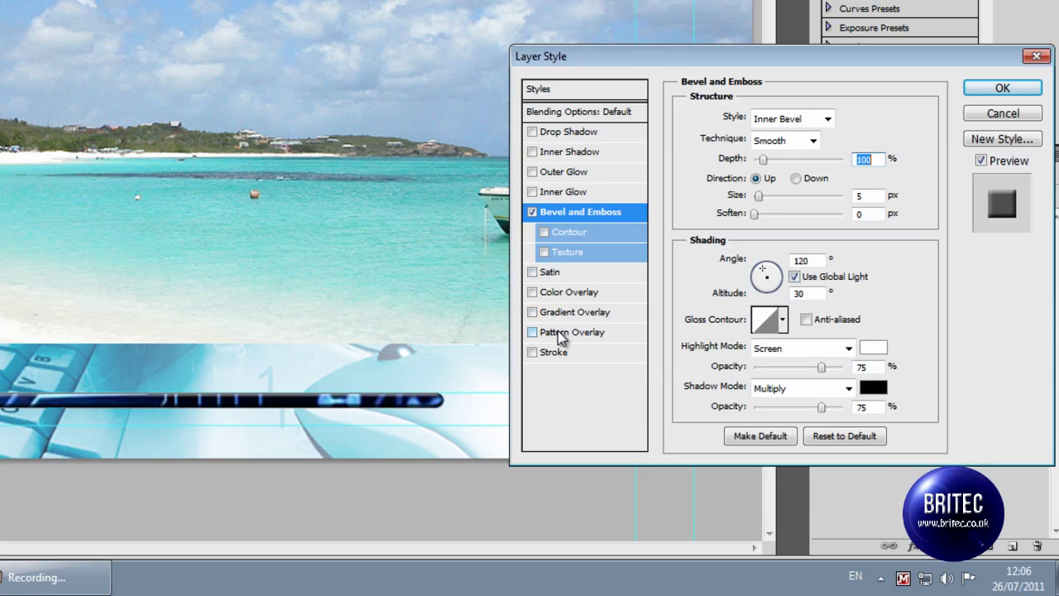
- Add a Color Overlay to the bar in light blue d9eff8 sampled from the keyboard image, with blend mode Color, and apply the layer style
{"action": "left_click", "coordinate": [556, 292]}
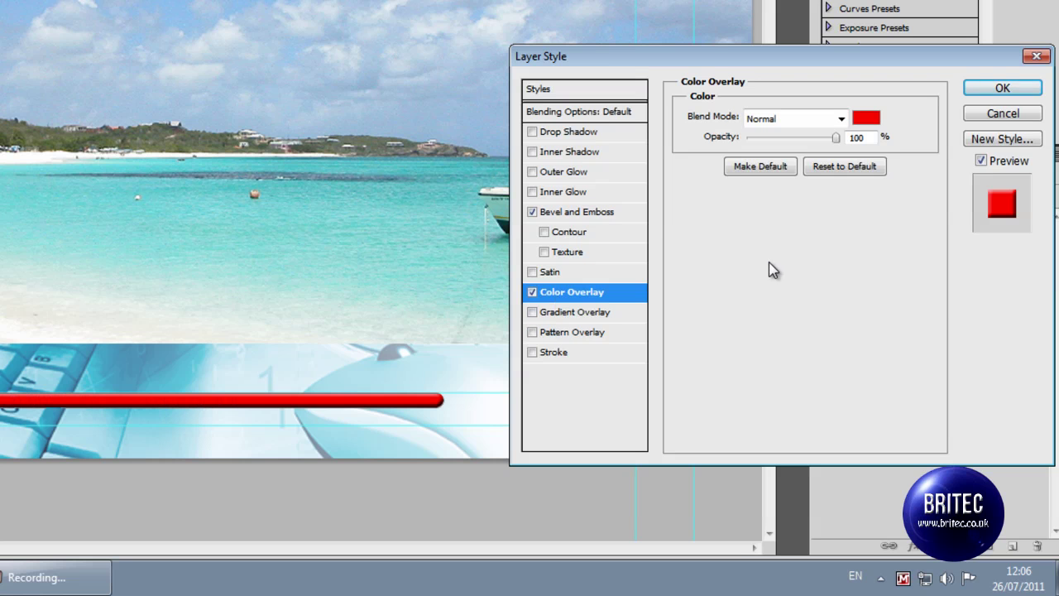
{"action": "left_click", "coordinate": [866, 127]}
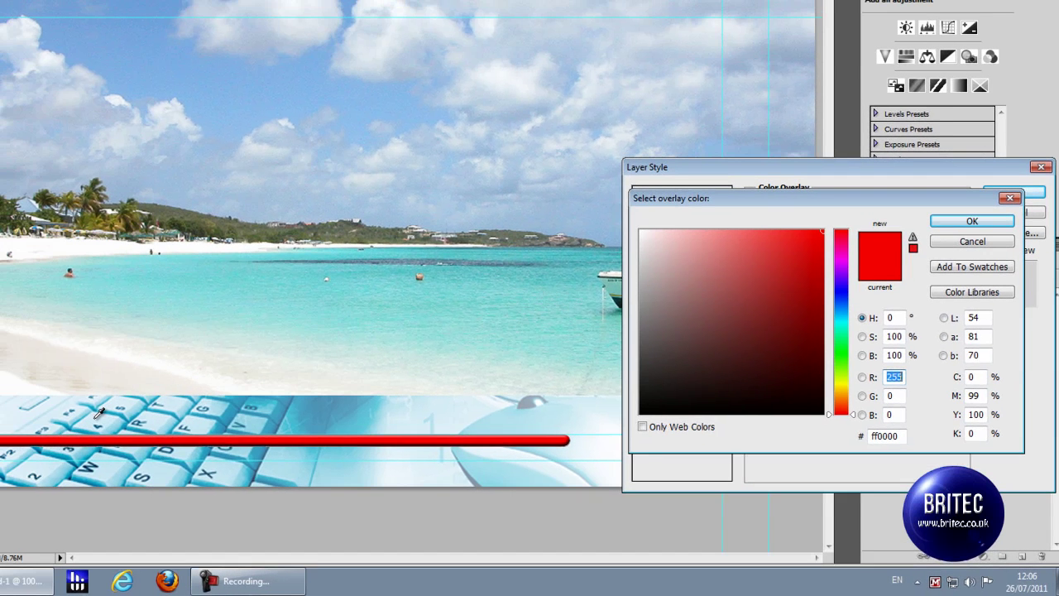
{"action": "left_click", "coordinate": [96, 415]}
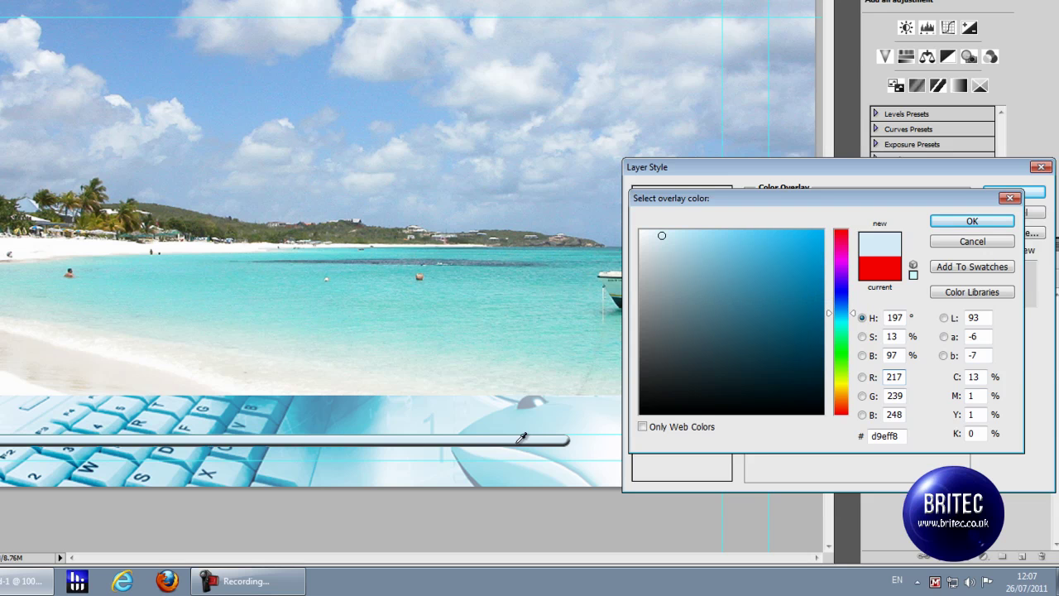
{"action": "left_click", "coordinate": [952, 223]}
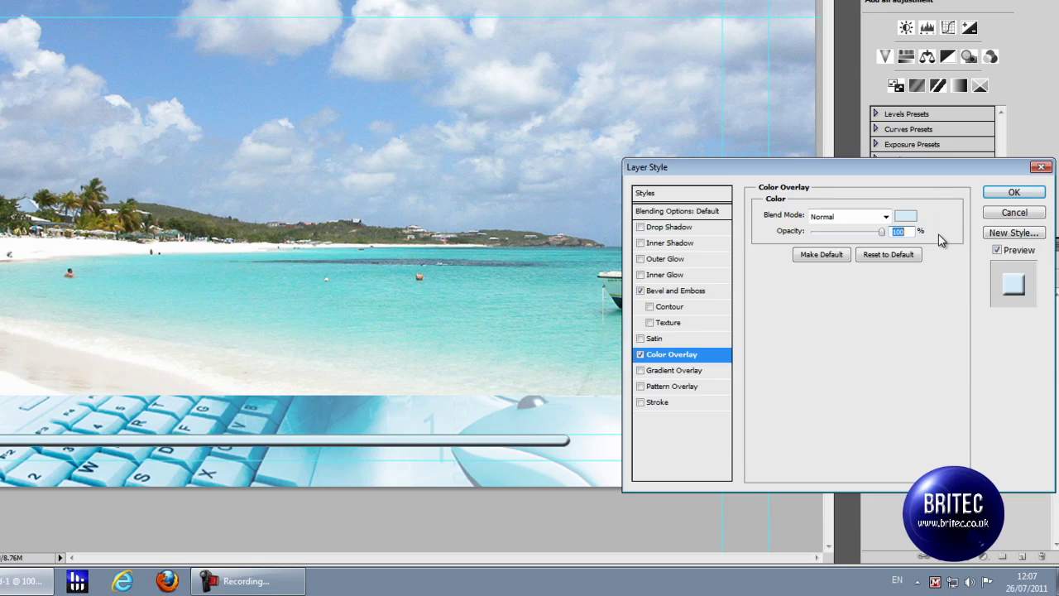
{"action": "left_click", "coordinate": [885, 216]}
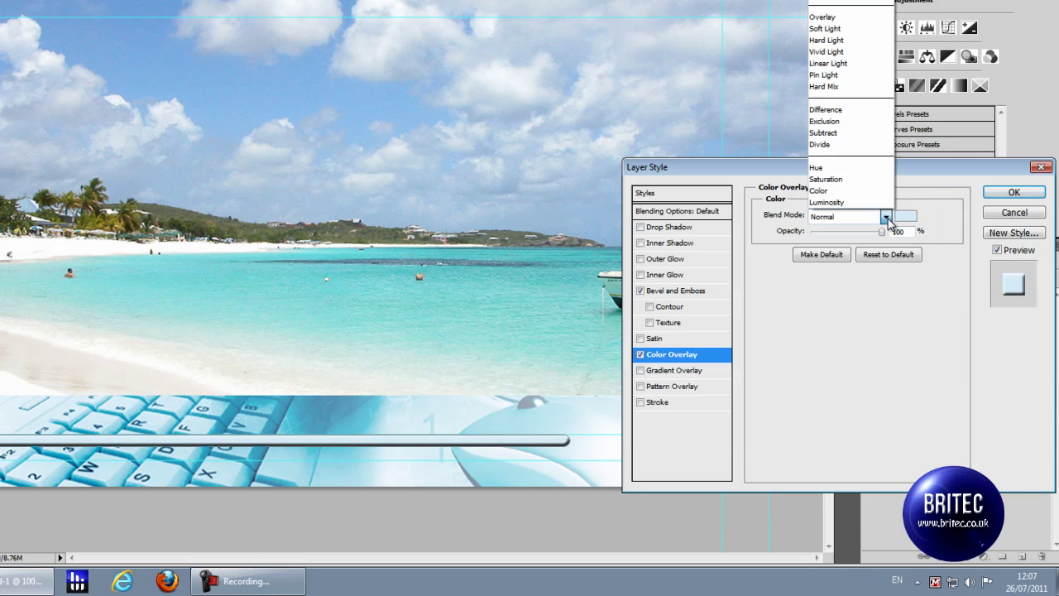
{"action": "left_click", "coordinate": [847, 193]}
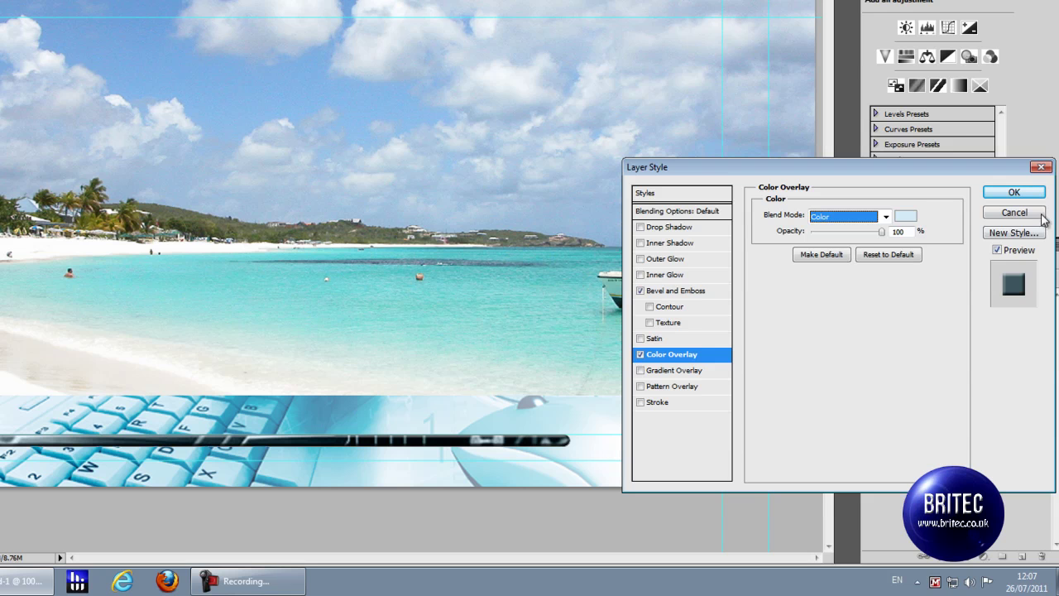
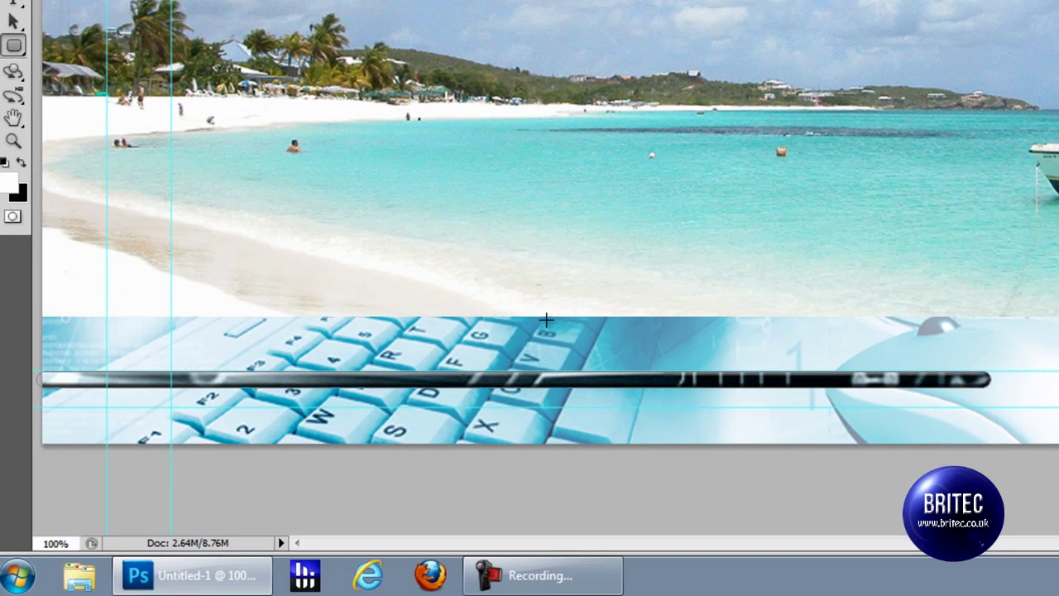
- Move the dark bar slightly down and left so it sits midway between the two lower horizontal guides
{"action": "key", "text": "v"}
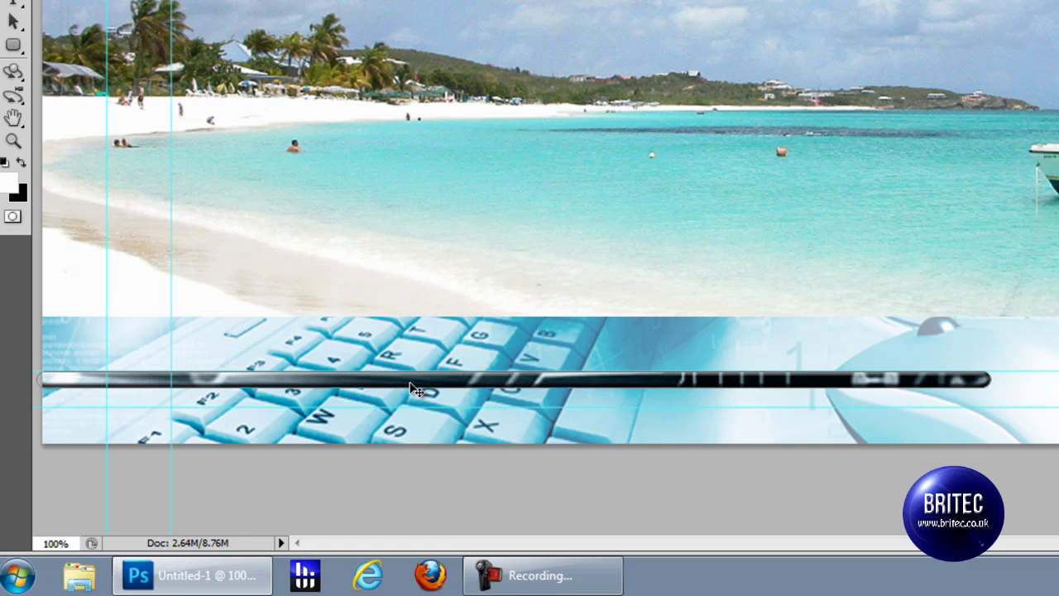
{"action": "left_click_drag", "start_coordinate": [415, 391], "coordinate": [407, 396]}
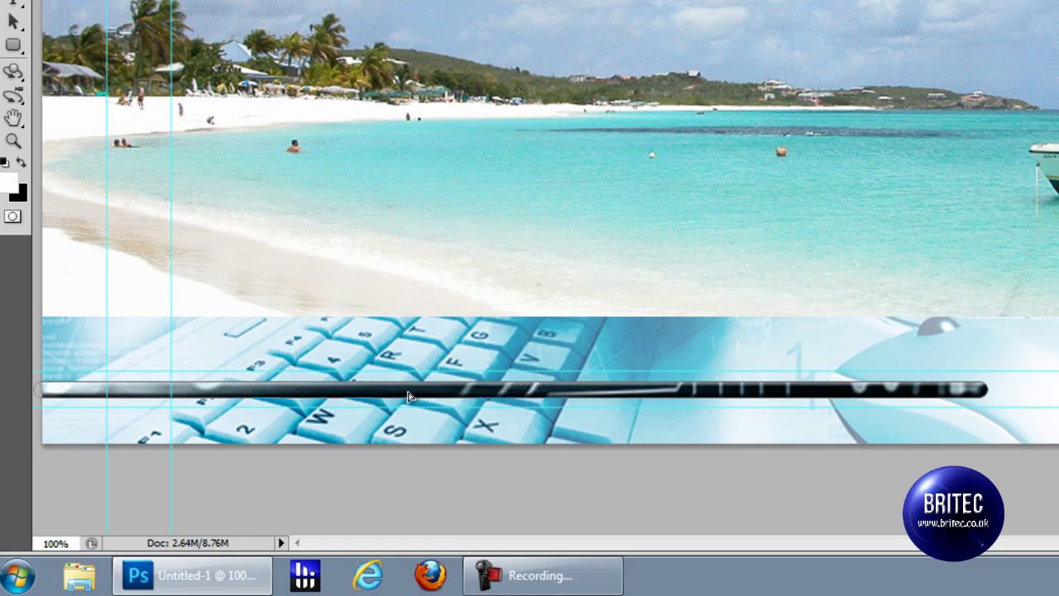
{"action": "key", "text": "shift+Up"}
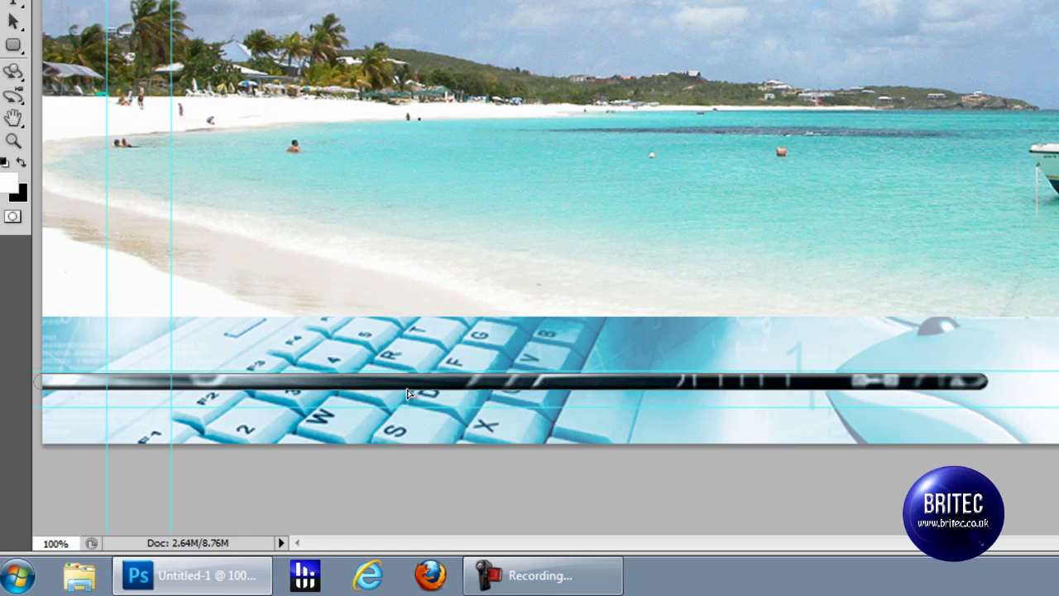
{"action": "key", "text": "shift+Down"}
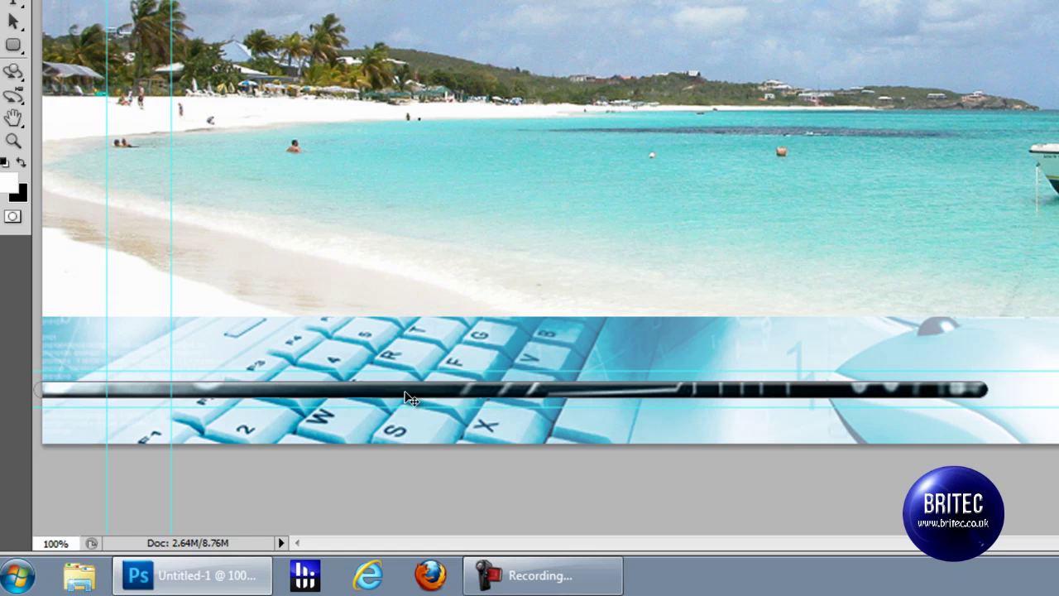
{"action": "key", "text": "Up"}
{"action": "key", "text": "Up"}
{"action": "key", "text": "Up"}
{"action": "key", "text": "Up"}
{"action": "key", "text": "Up"}
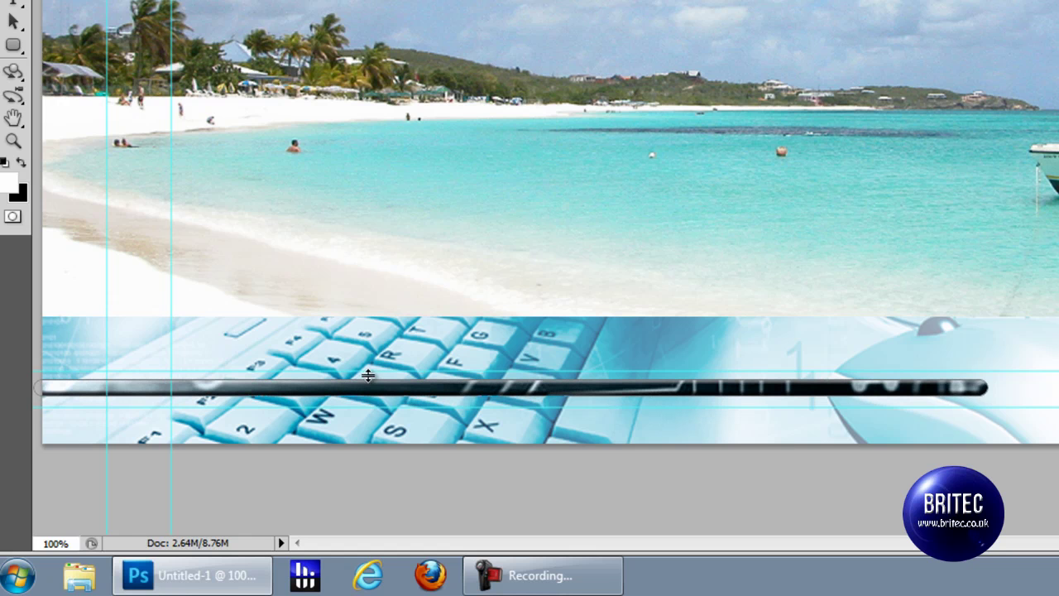
{"action": "left_click", "coordinate": [13, 45]}
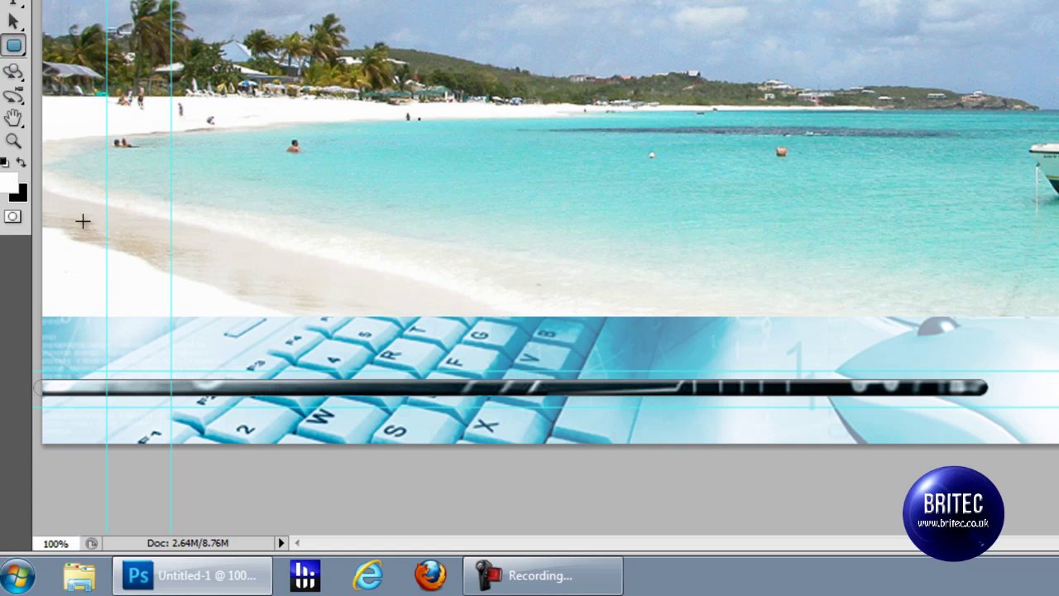
{"action": "left_click_drag", "start_coordinate": [37, 385], "coordinate": [761, 405]}
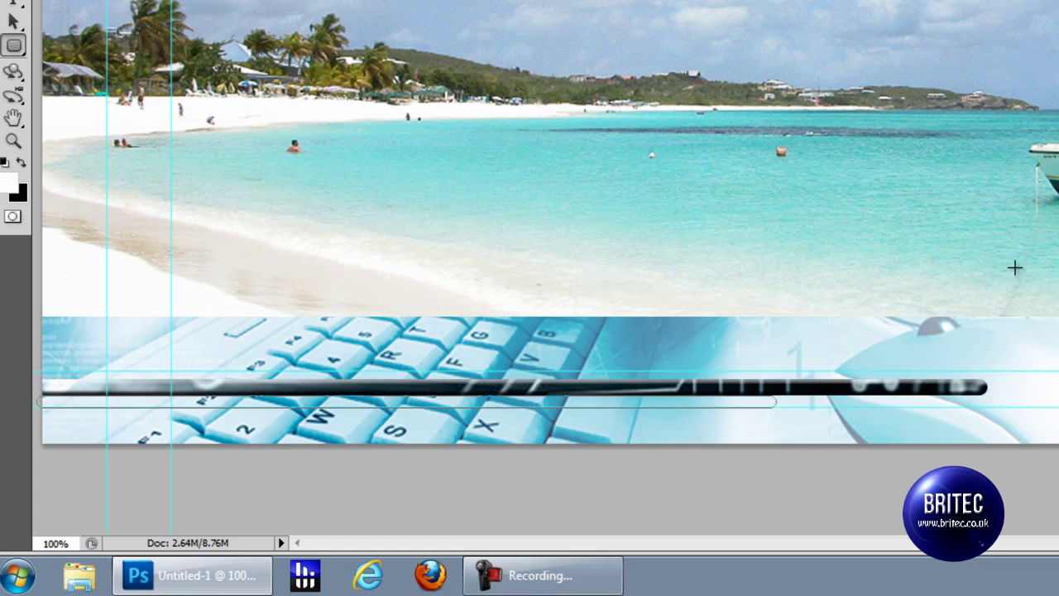
{"action": "key", "text": "alt+e"}
{"action": "key", "text": "Escape"}
{"action": "key", "text": "ctrl+d"}
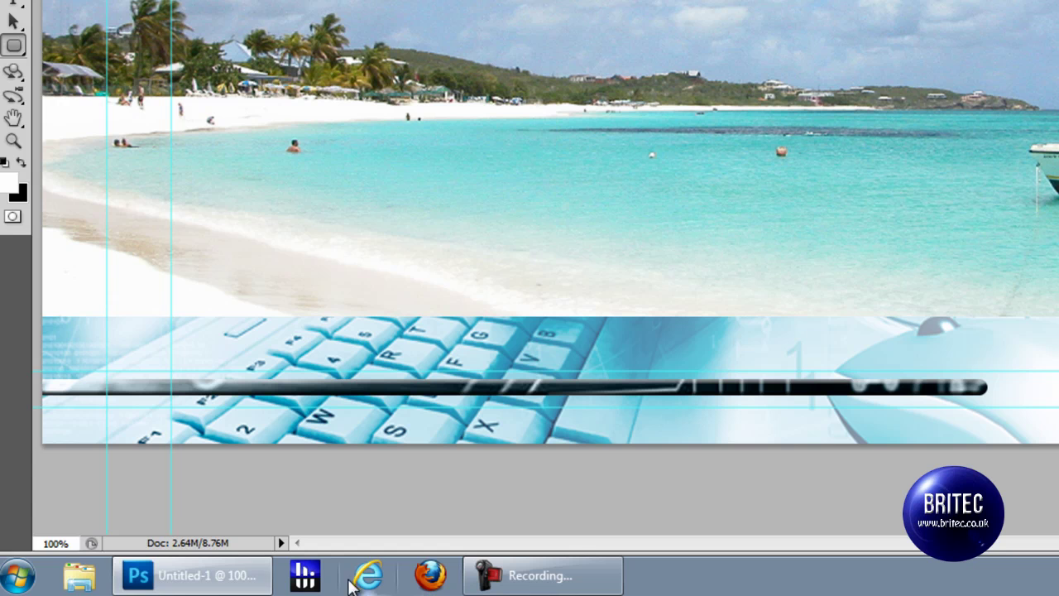
- Draw a shorter thin rounded bar just below the dark bar, from the canvas's left edge to just over half its width, and shift it slightly left
{"action": "left_click_drag", "start_coordinate": [53, 397], "coordinate": [783, 408]}
{"action": "key", "text": "alt+BackSpace"}
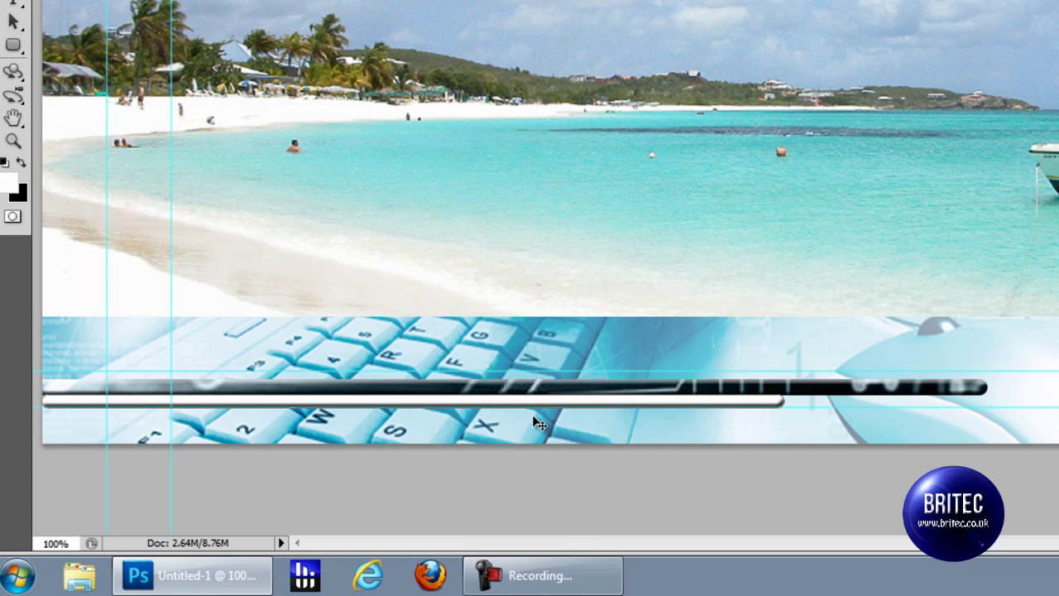
{"action": "left_click_drag", "start_coordinate": [527, 406], "coordinate": [515, 406]}
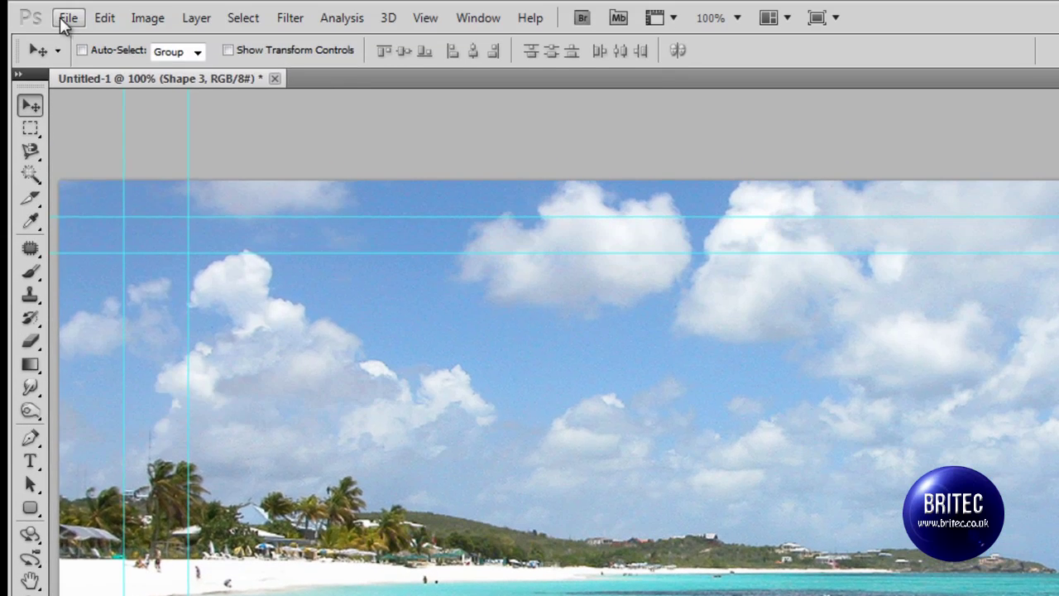
- Place another copy of blue-circuit-board1.jpg from the tech images folder above the shorter bar's layer
{"action": "left_click", "coordinate": [65, 17]}
{"action": "left_click", "coordinate": [106, 408]}
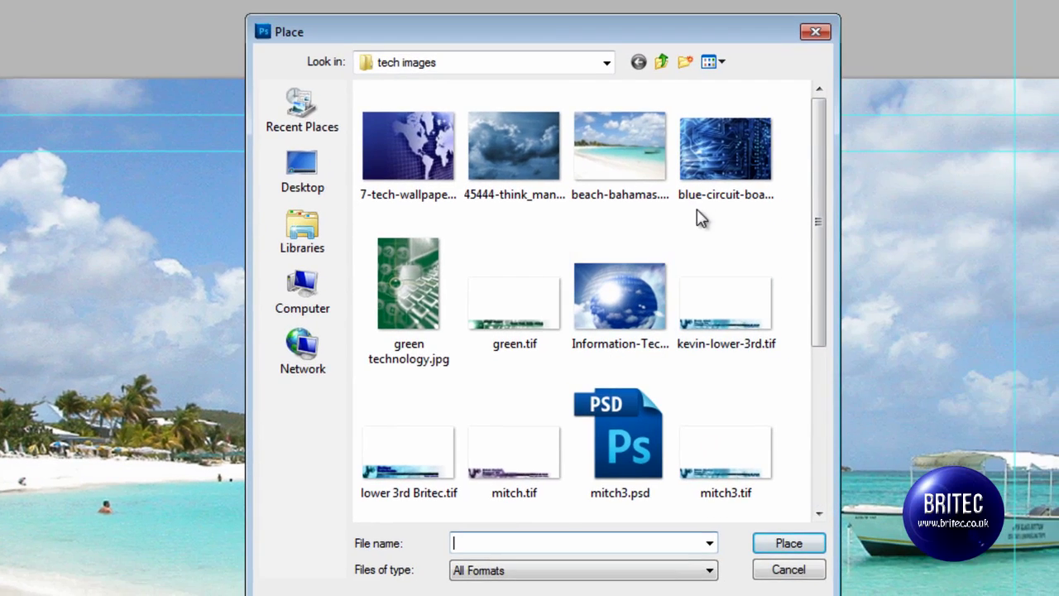
{"action": "left_click", "coordinate": [719, 157]}
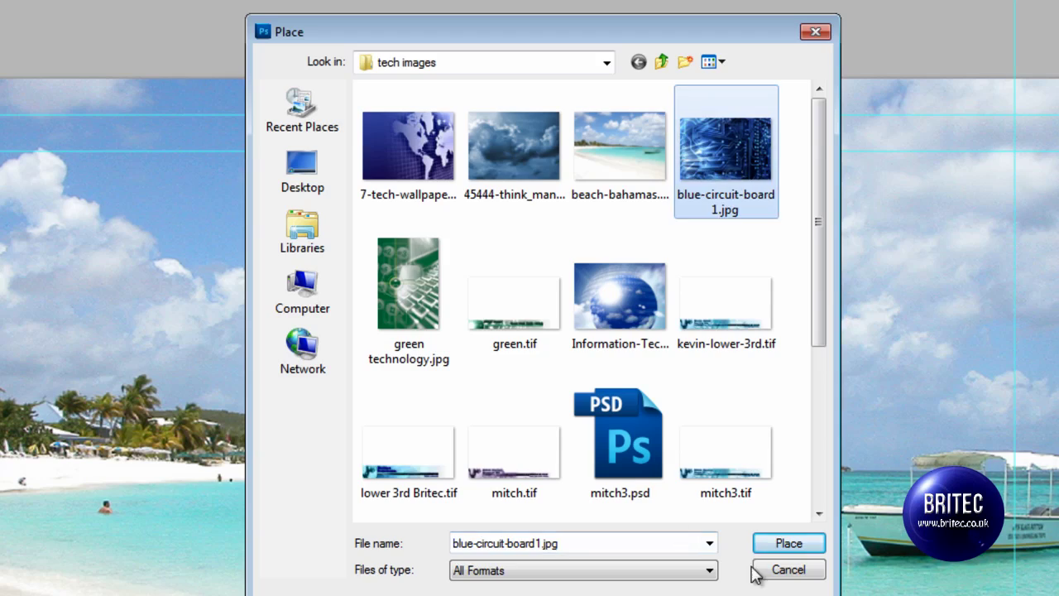
{"action": "left_click", "coordinate": [788, 543]}
- Move the new circuit-board image to the canvas's lower-left area, enlarge it to cover the shorter bar, and commit it
{"action": "left_click_drag", "start_coordinate": [630, 112], "coordinate": [162, 368]}
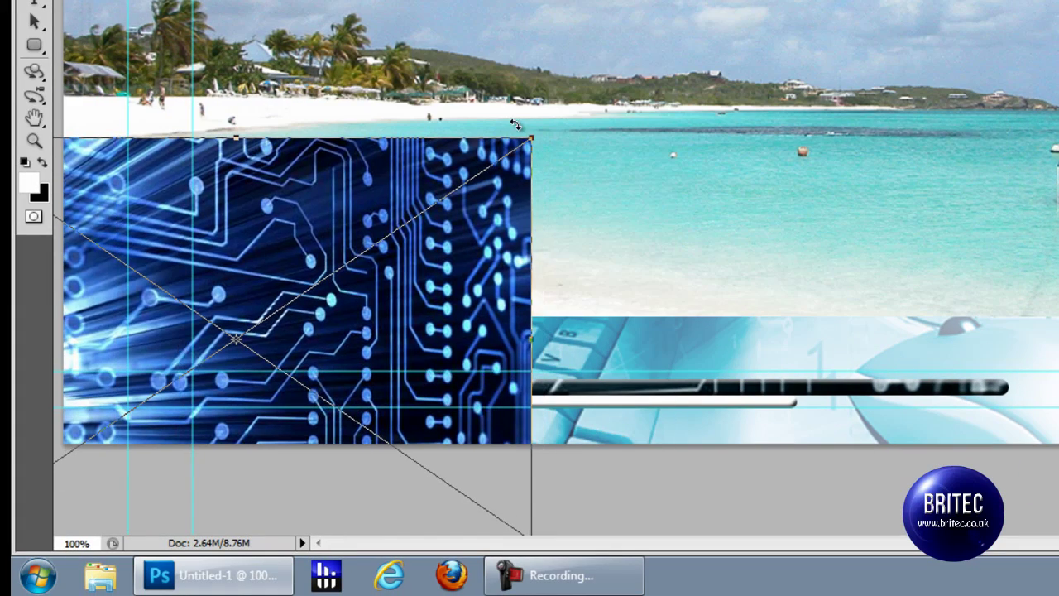
{"action": "left_click_drag", "start_coordinate": [531, 137], "coordinate": [936, 101]}
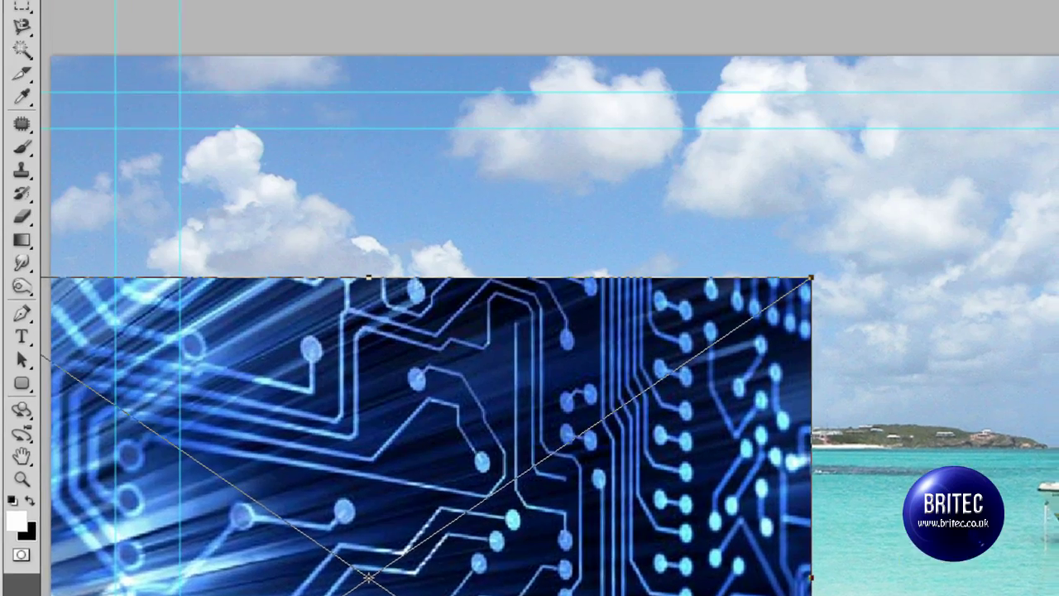
{"action": "key", "text": "Return"}
- Clip the newly placed circuit-board image to the shorter bar and add a Bevel and Emboss effect to the image
{"action": "left_click", "coordinate": [189, 20]}
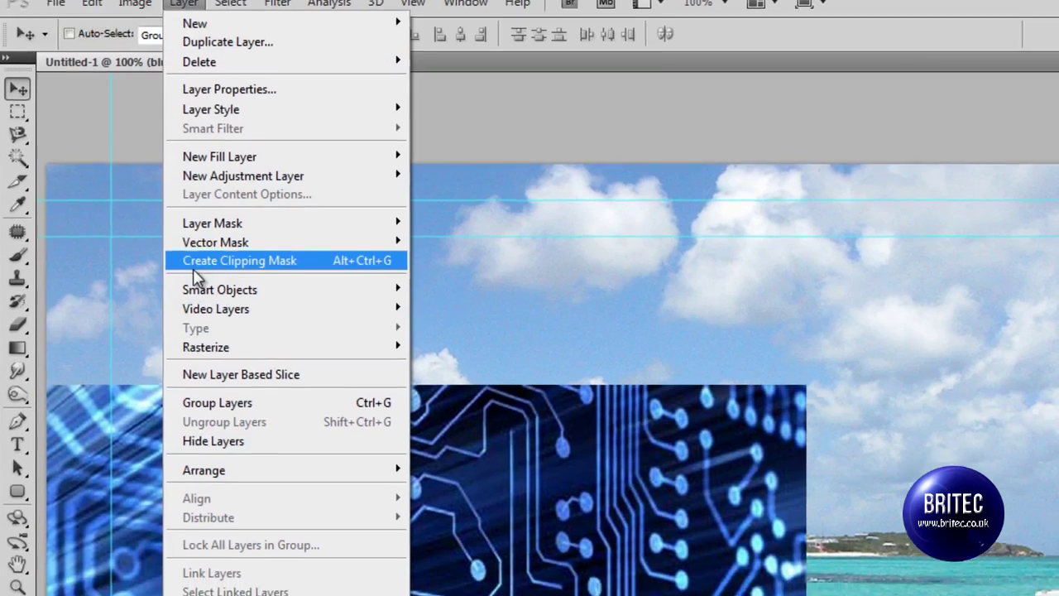
{"action": "left_click", "coordinate": [196, 261]}
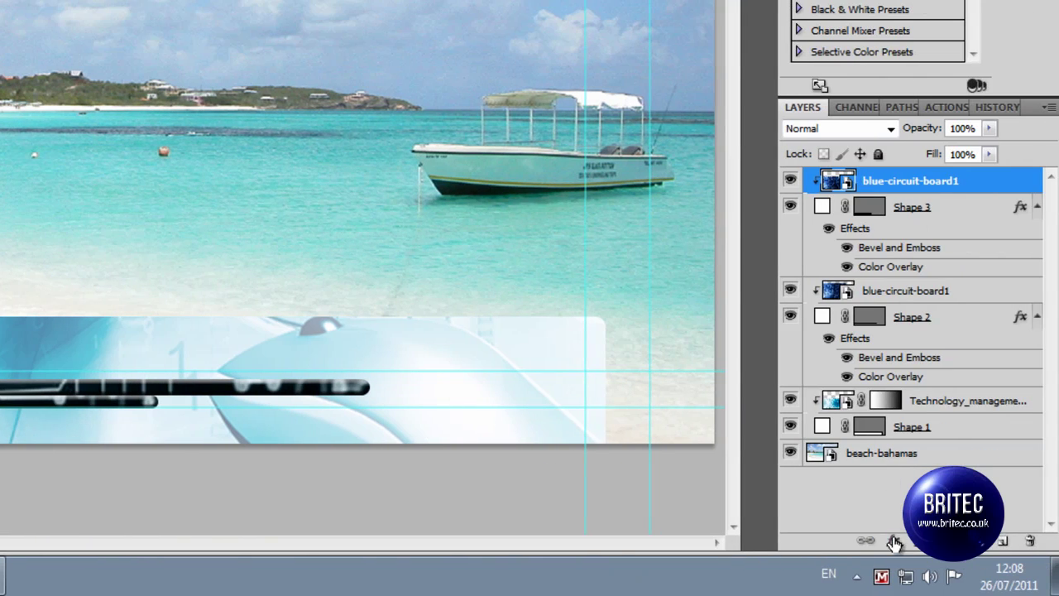
{"action": "left_click", "coordinate": [894, 542]}
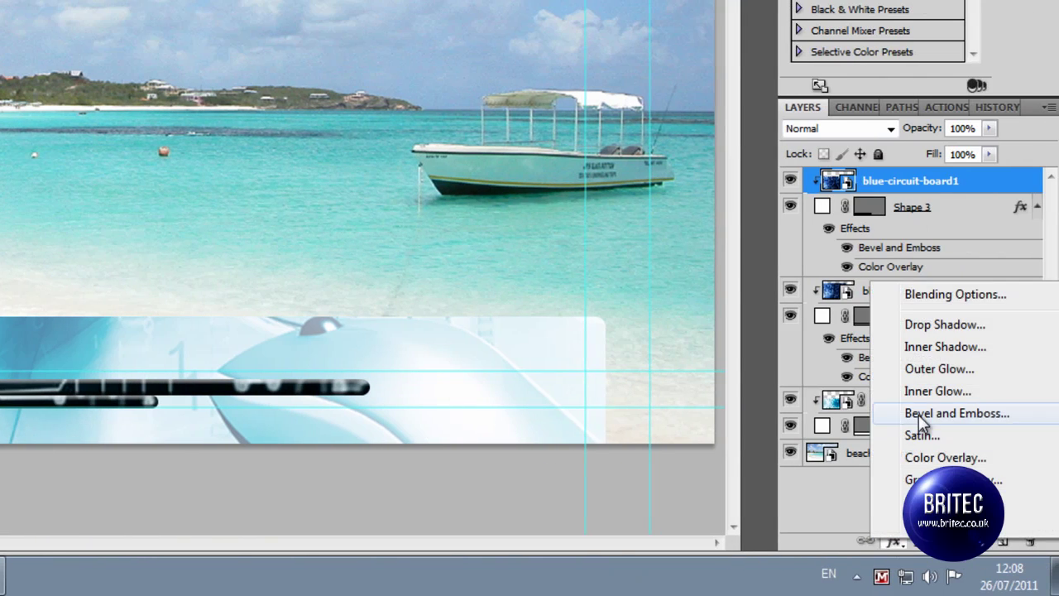
{"action": "left_click", "coordinate": [918, 414]}
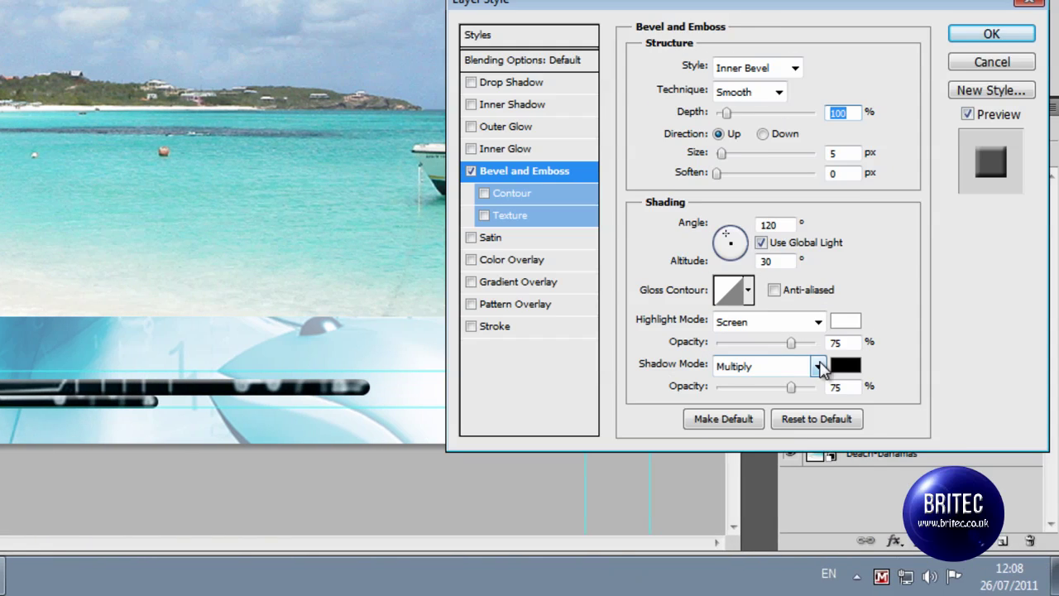
- Add a pale blue (#d1edf7) Color Overlay with the Color blend mode to the clipped circuit-board image and apply the layer style
{"action": "left_click", "coordinate": [485, 283]}
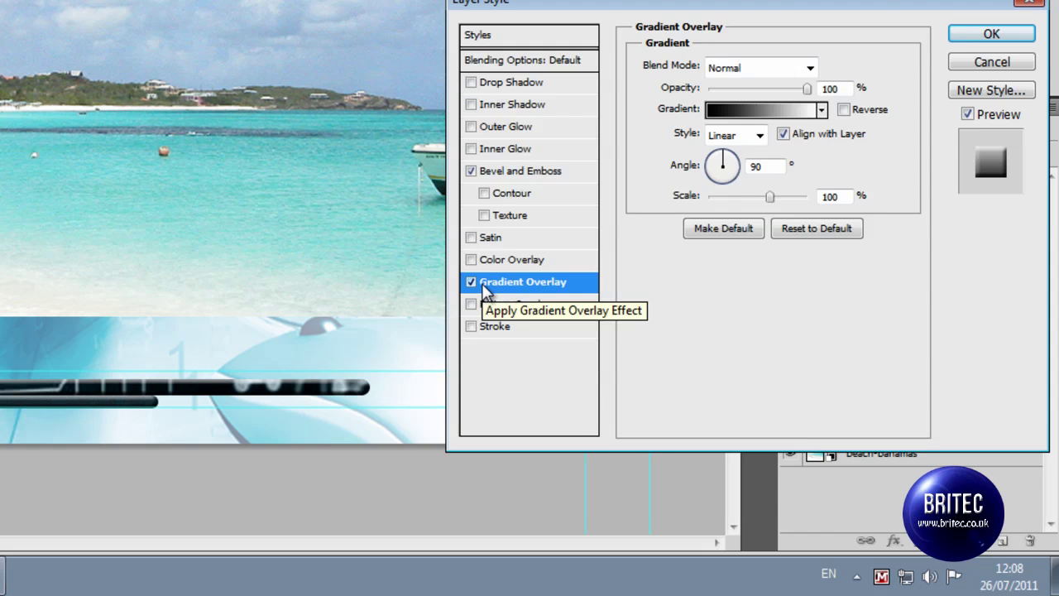
{"action": "left_click", "coordinate": [471, 282]}
{"action": "left_click", "coordinate": [471, 260]}
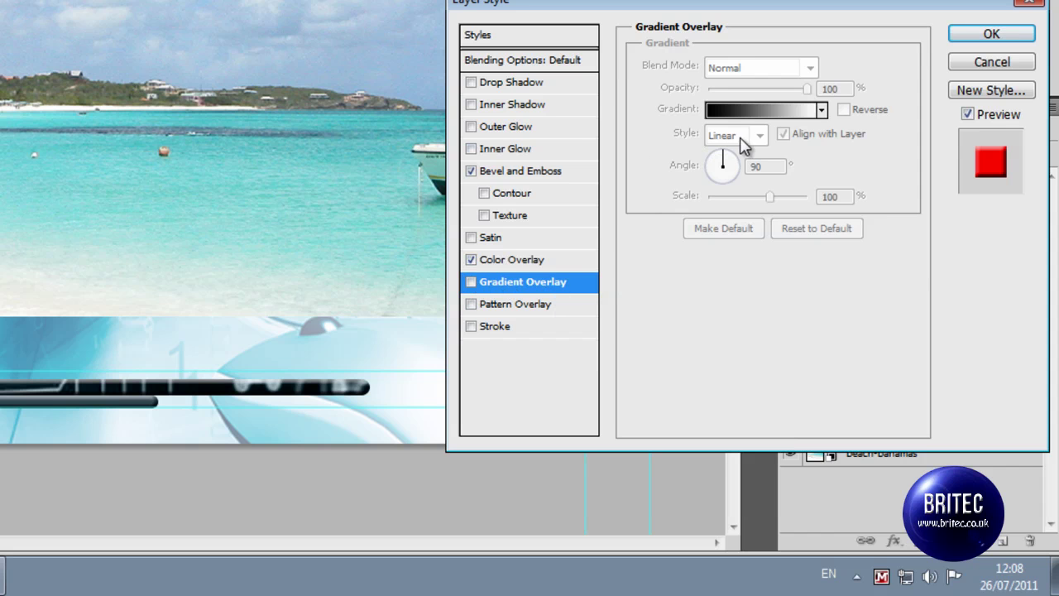
{"action": "left_click", "coordinate": [527, 259]}
{"action": "left_click", "coordinate": [840, 70]}
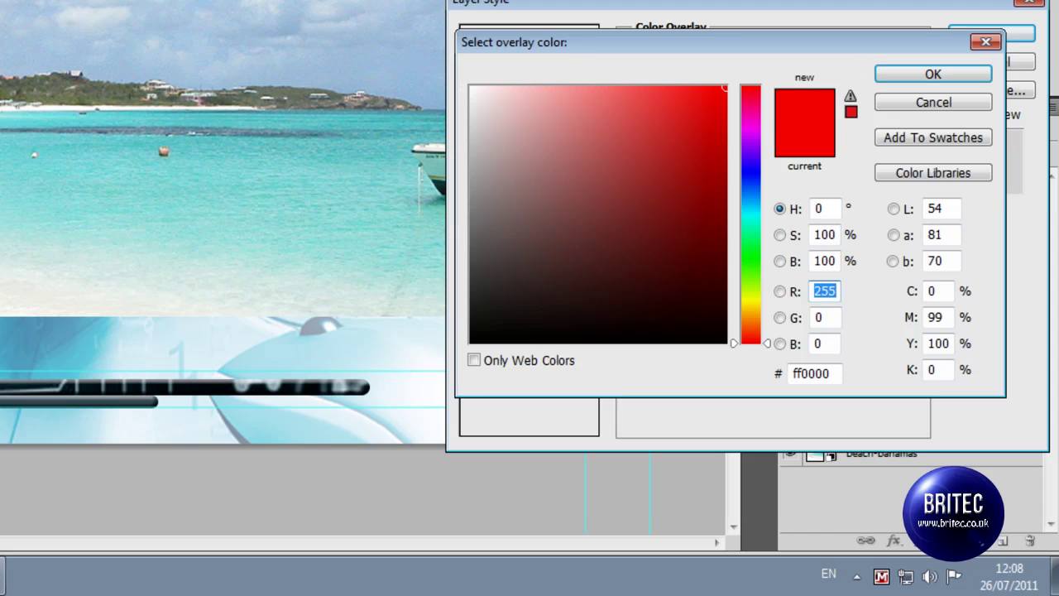
{"action": "left_click", "coordinate": [433, 413]}
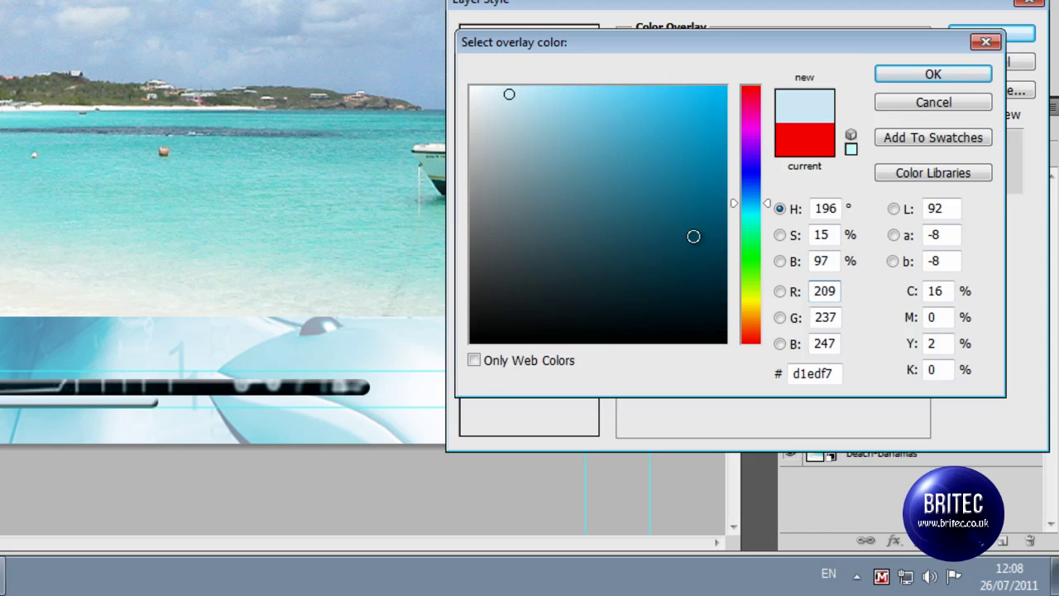
{"action": "left_click", "coordinate": [976, 76]}
{"action": "left_click", "coordinate": [810, 67]}
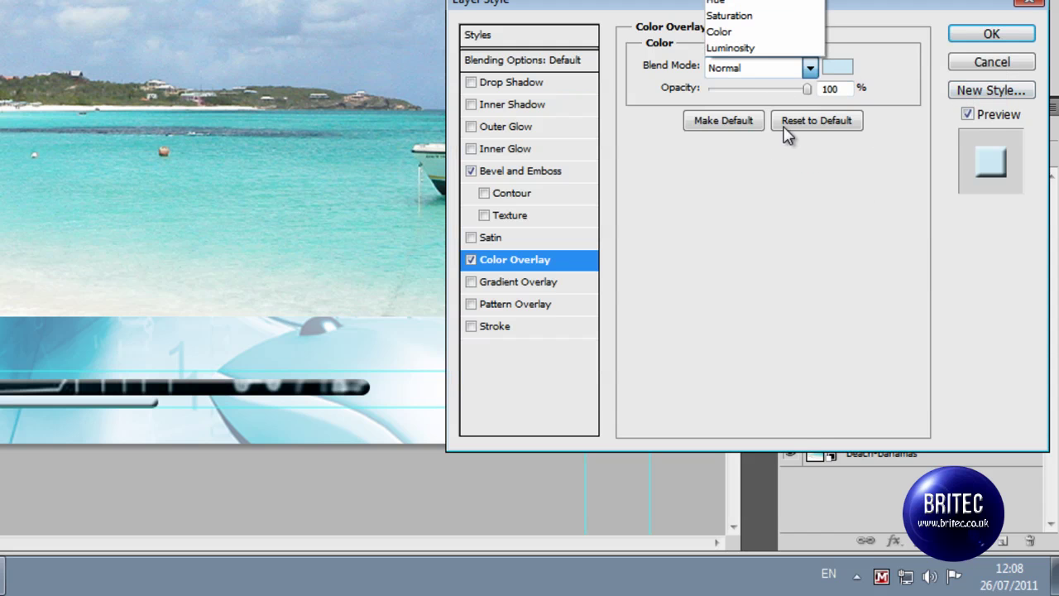
{"action": "left_click", "coordinate": [787, 33]}
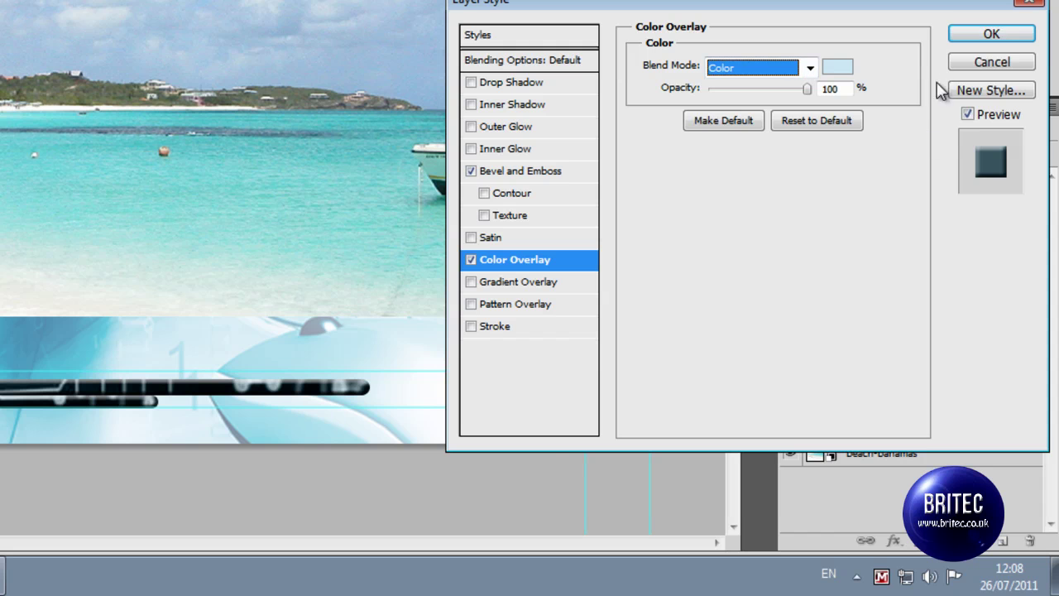
{"action": "left_click", "coordinate": [980, 37]}
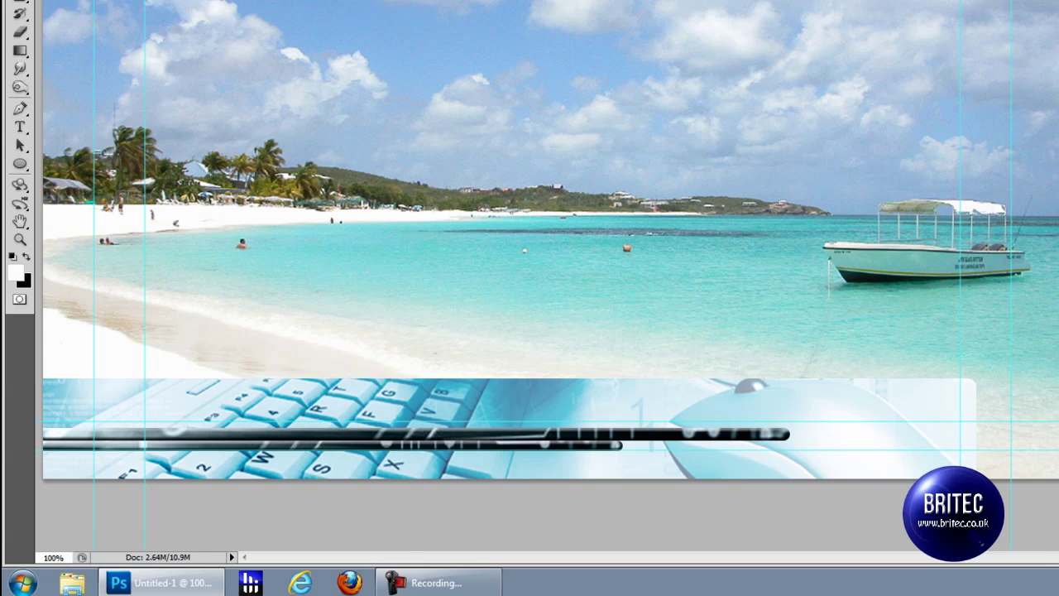
- Draw a large circle at the canvas's lower-left corner and shift it left so it hangs partly off the canvas
{"action": "left_click", "coordinate": [20, 163]}
{"action": "left_click_drag", "start_coordinate": [45, 328], "coordinate": [271, 544]}
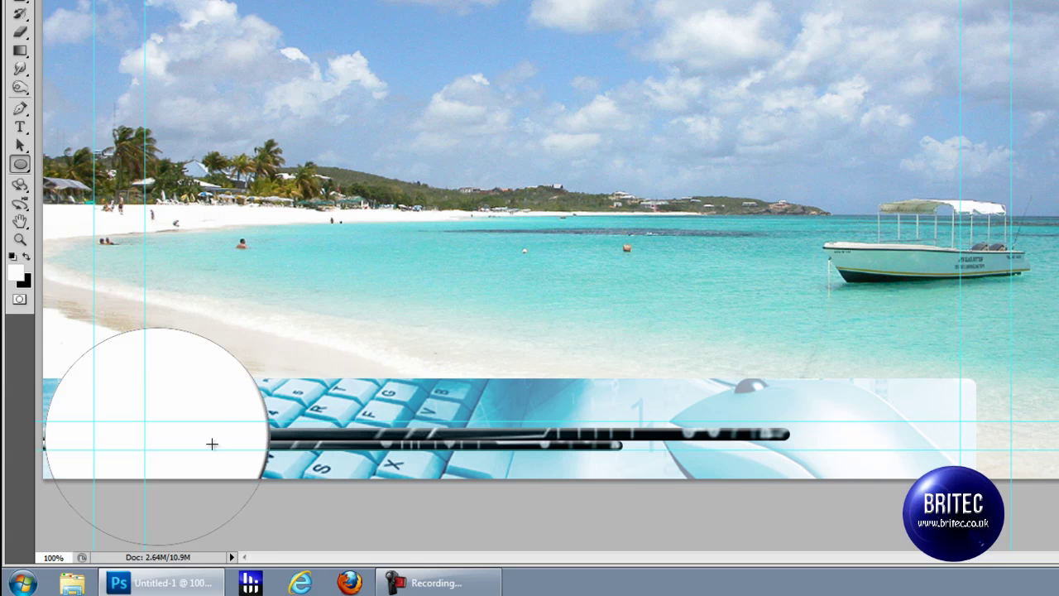
{"action": "key", "text": "v"}
{"action": "left_click_drag", "start_coordinate": [210, 401], "coordinate": [147, 434]}
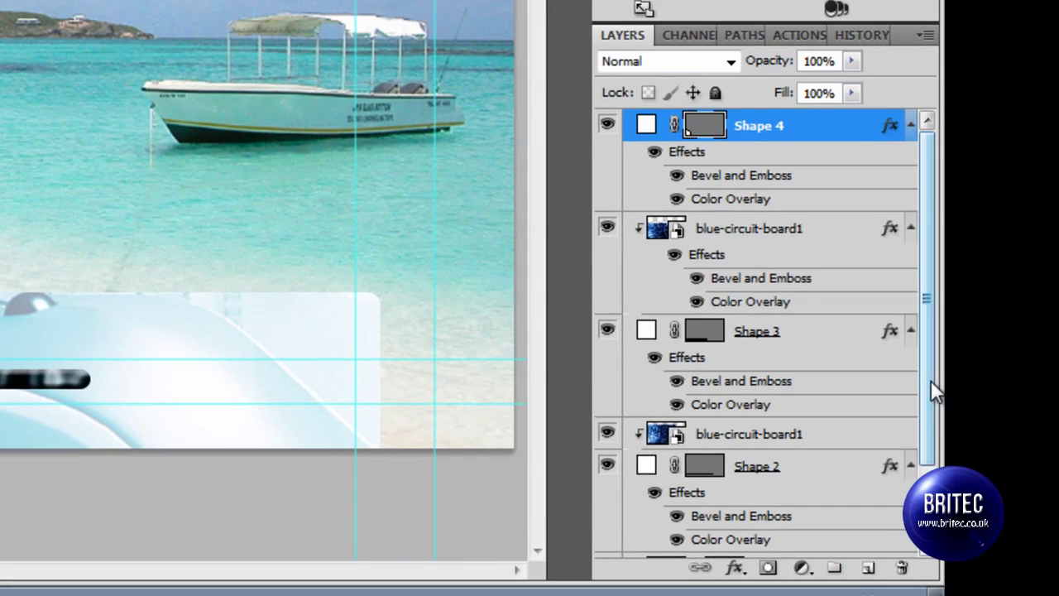
- Add a layer mask to the circle from the outline of the banner's Shape 1 layer
{"action": "scroll", "coordinate": [933, 389], "scroll_direction": "down", "scroll_amount": 2}
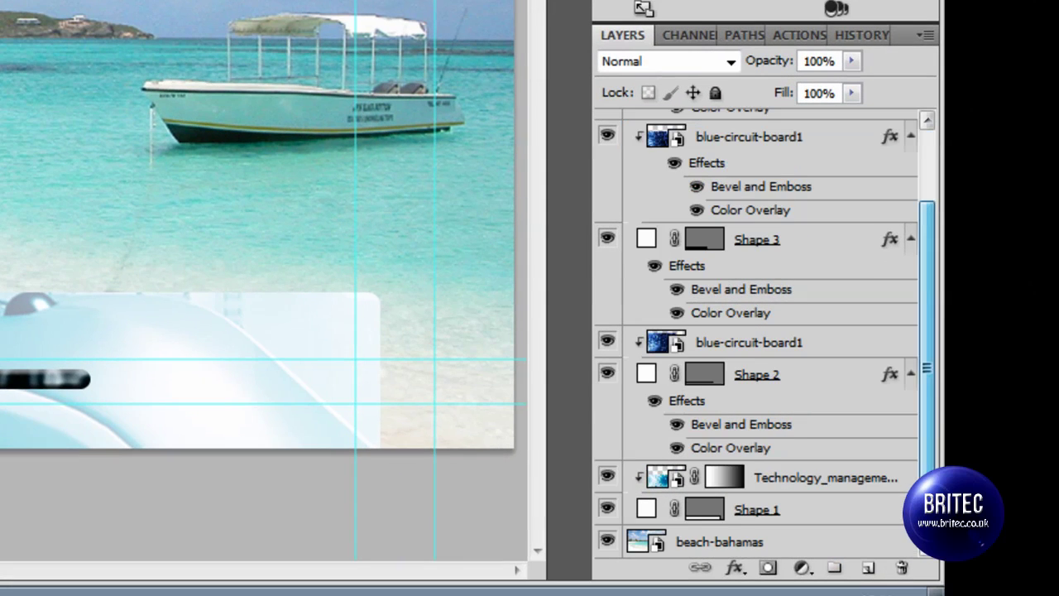
{"action": "left_click", "coordinate": [705, 516], "text": "ctrl"}
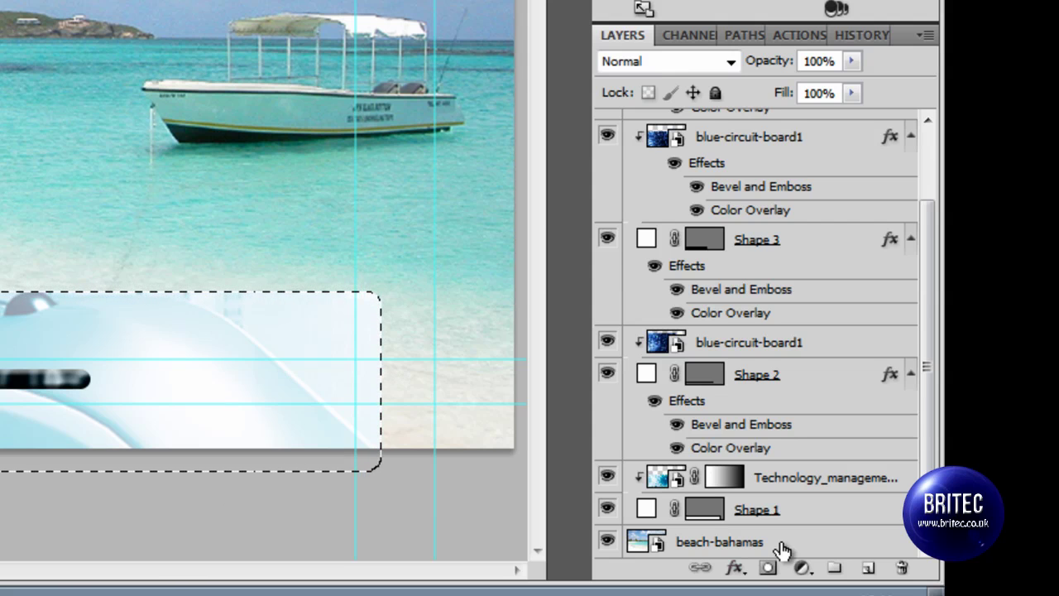
{"action": "left_click", "coordinate": [765, 569]}
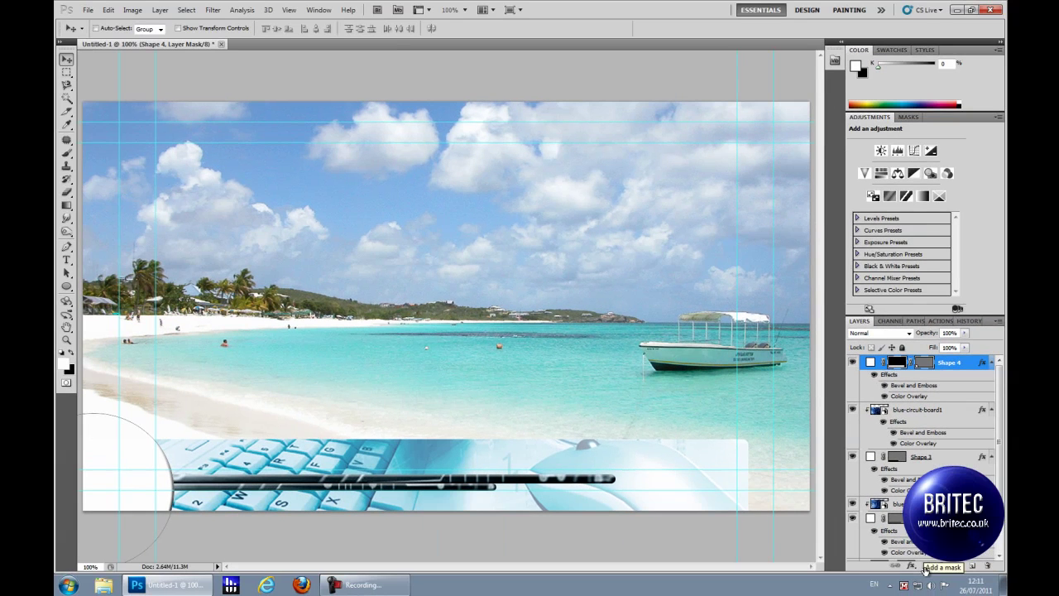
{"action": "scroll", "coordinate": [1002, 486], "scroll_direction": "down", "scroll_amount": 3}
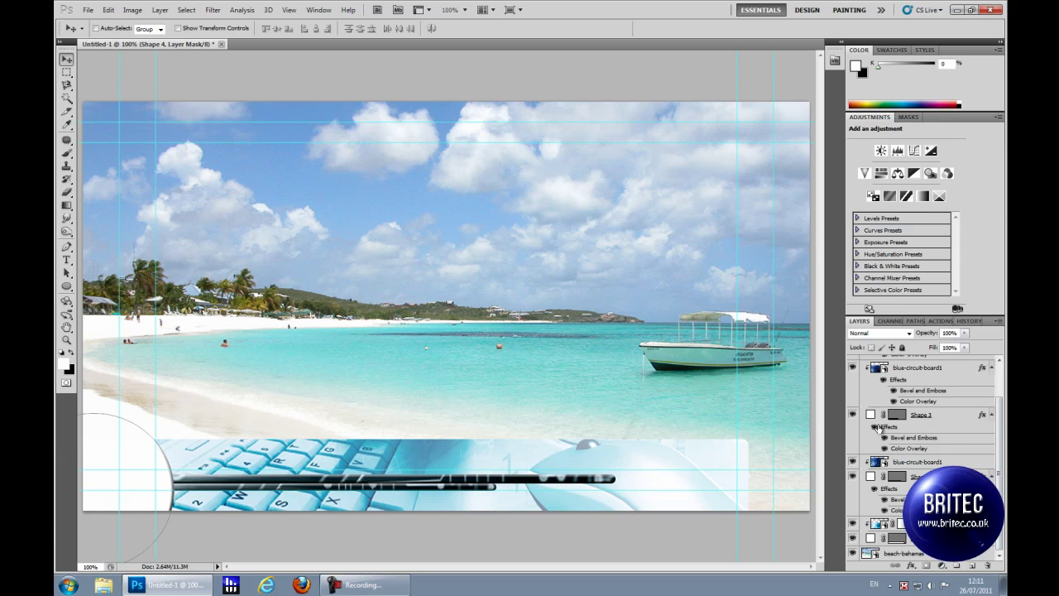
{"action": "scroll", "coordinate": [1003, 460], "scroll_direction": "up", "scroll_amount": 3}
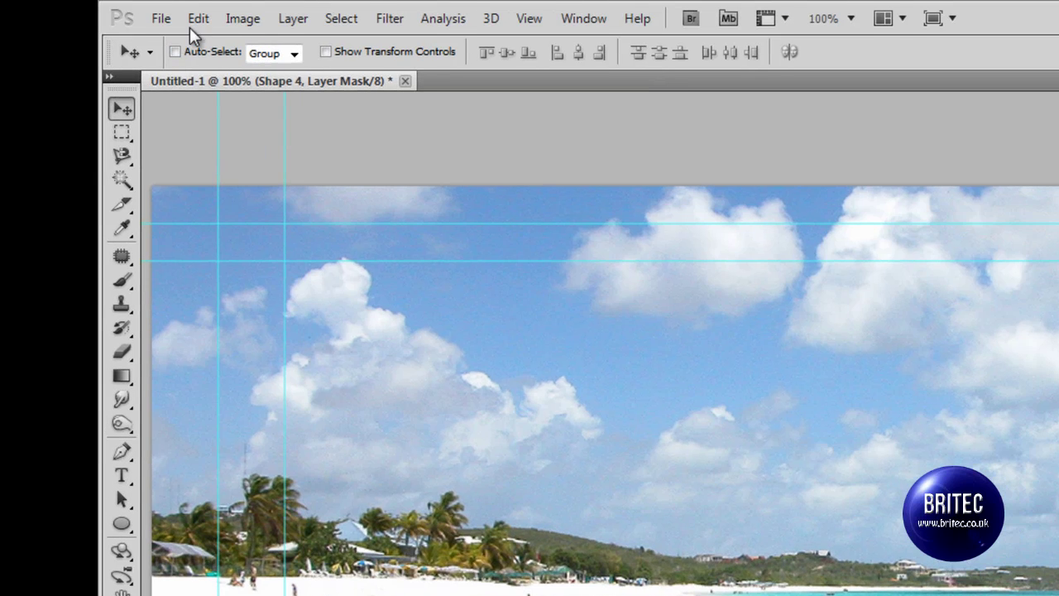
- Place the 7-tech-wallpaper world-map image from the tech images folder above the circle's layer
{"action": "left_click", "coordinate": [154, 19]}
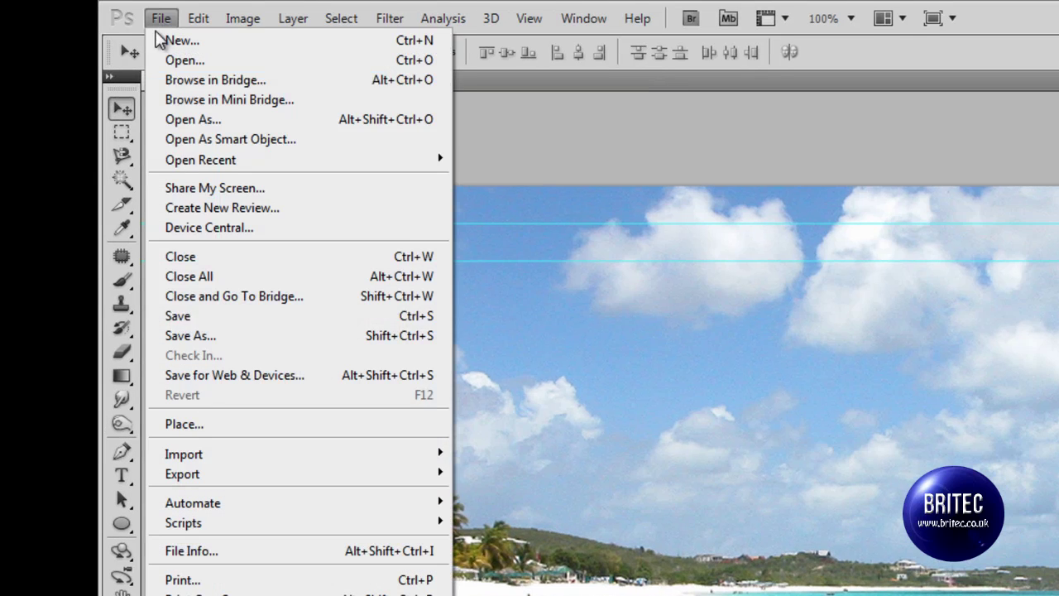
{"action": "left_click", "coordinate": [184, 424]}
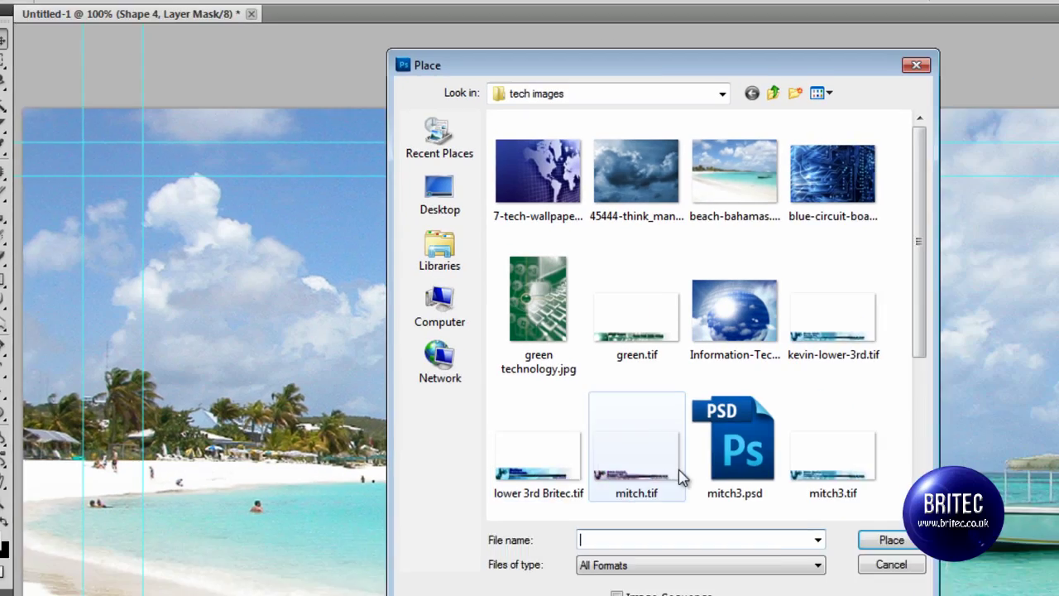
{"action": "left_click_drag", "start_coordinate": [701, 124], "coordinate": [710, 151]}
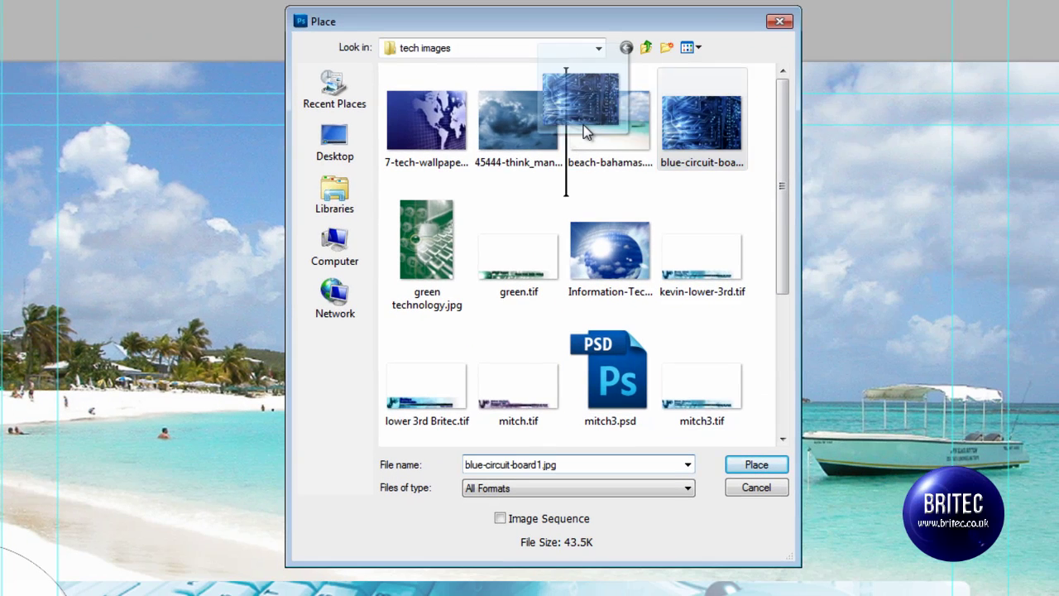
{"action": "left_click", "coordinate": [426, 124]}
{"action": "left_click", "coordinate": [756, 464]}
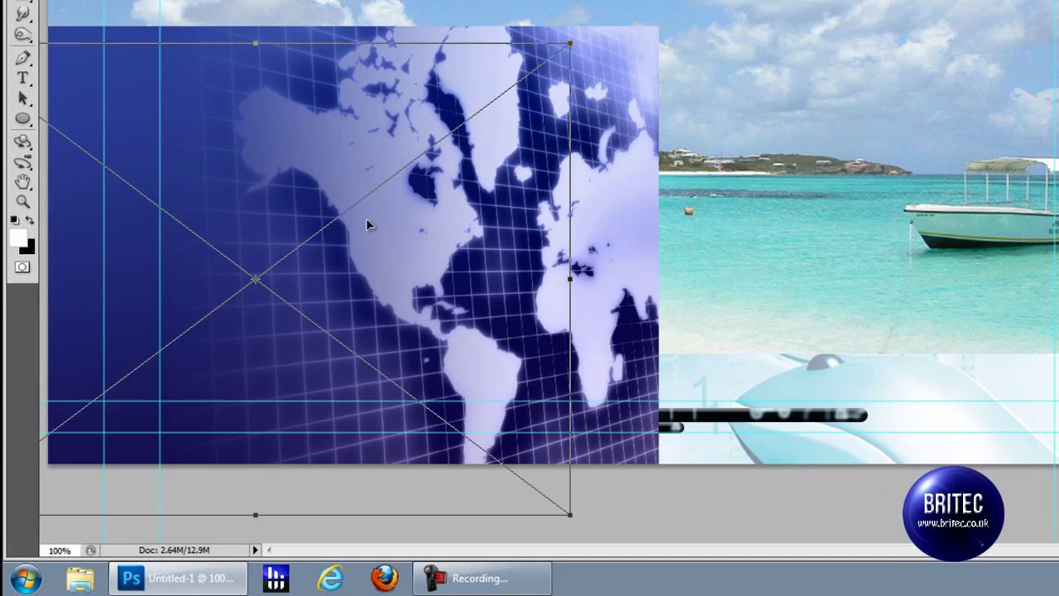
- Scale the world-map image to about 90% over the circle at the canvas's lower-left corner and clip it to the circle
{"action": "left_click_drag", "start_coordinate": [570, 43], "coordinate": [159, 268]}
{"action": "left_click_drag", "start_coordinate": [99, 384], "coordinate": [112, 385]}
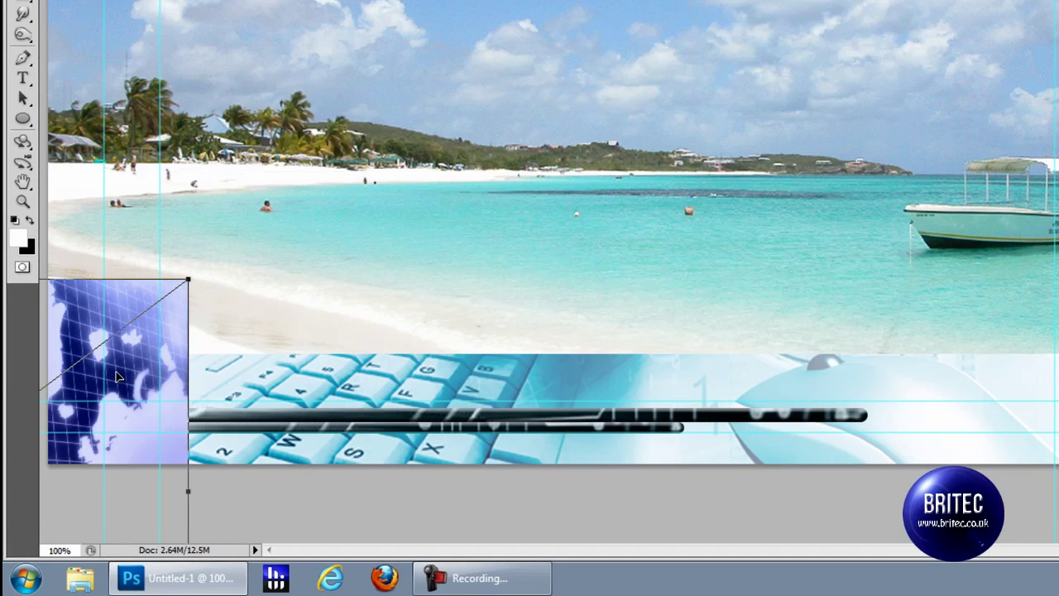
{"action": "left_click_drag", "start_coordinate": [105, 349], "coordinate": [108, 352]}
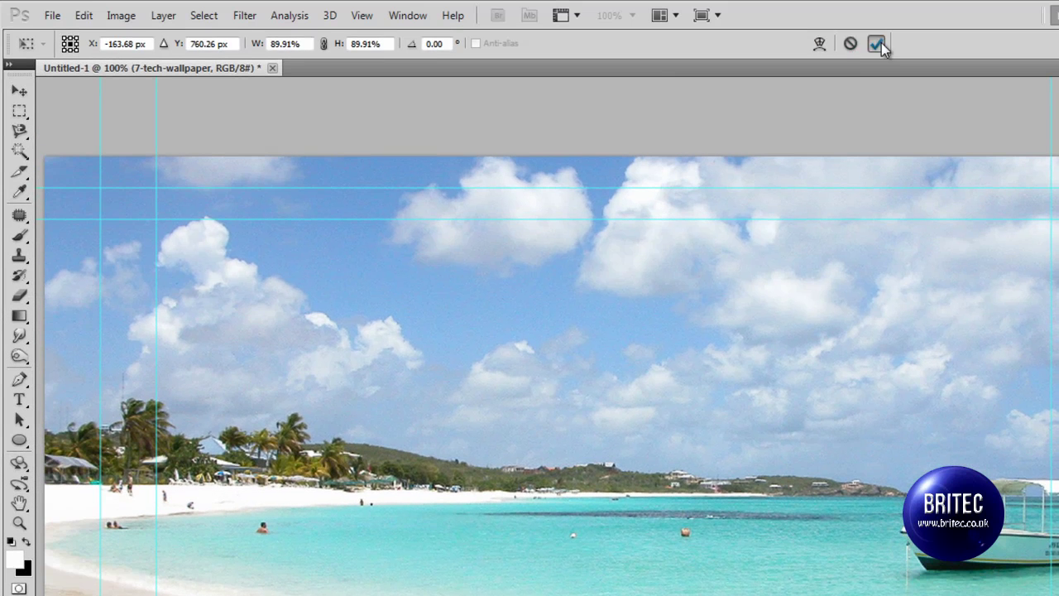
{"action": "left_click", "coordinate": [876, 44]}
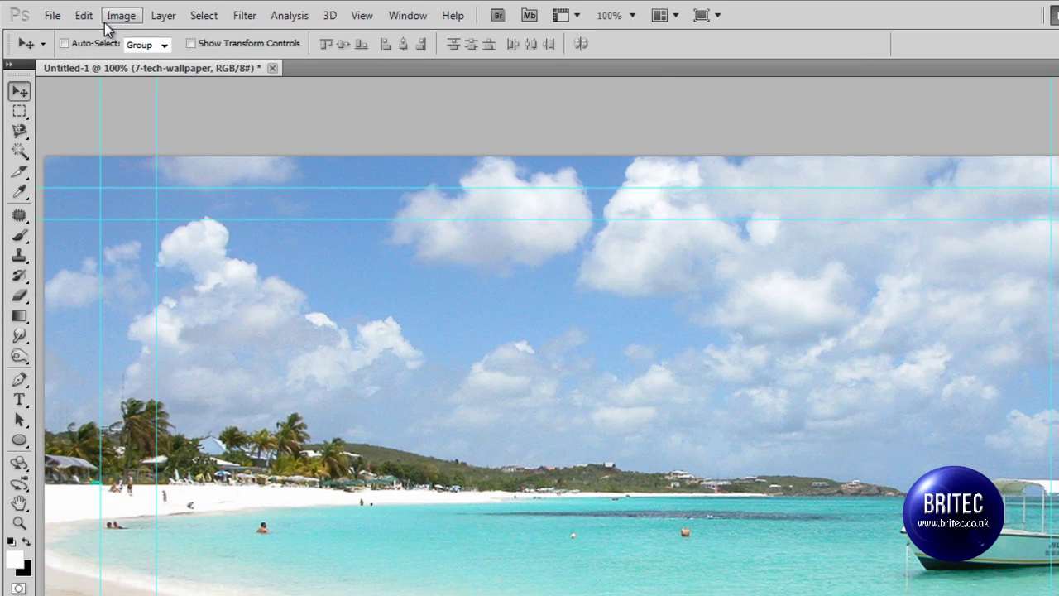
{"action": "left_click", "coordinate": [163, 16]}
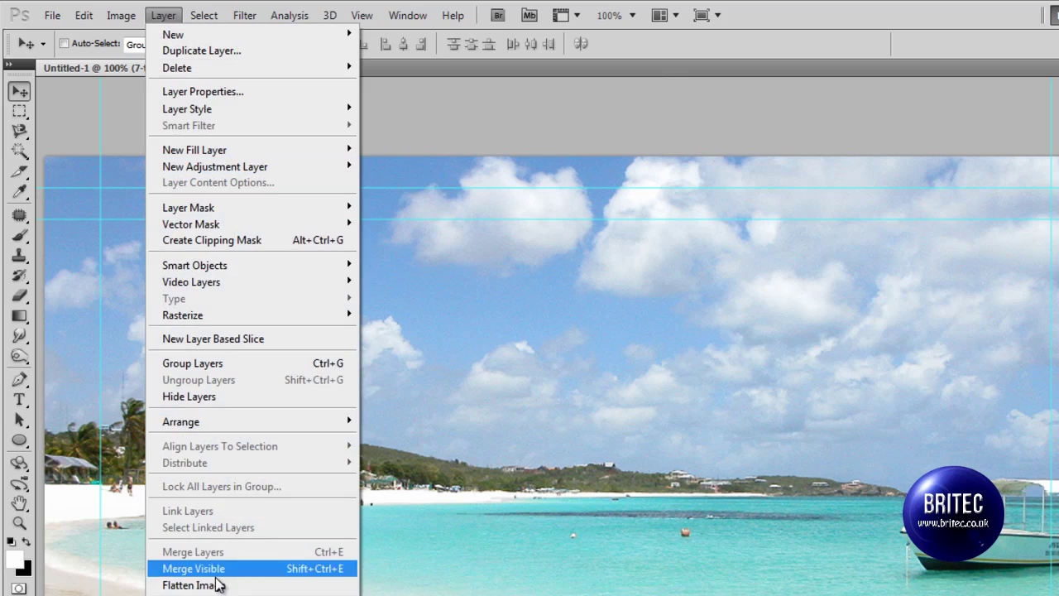
{"action": "left_click", "coordinate": [226, 240]}
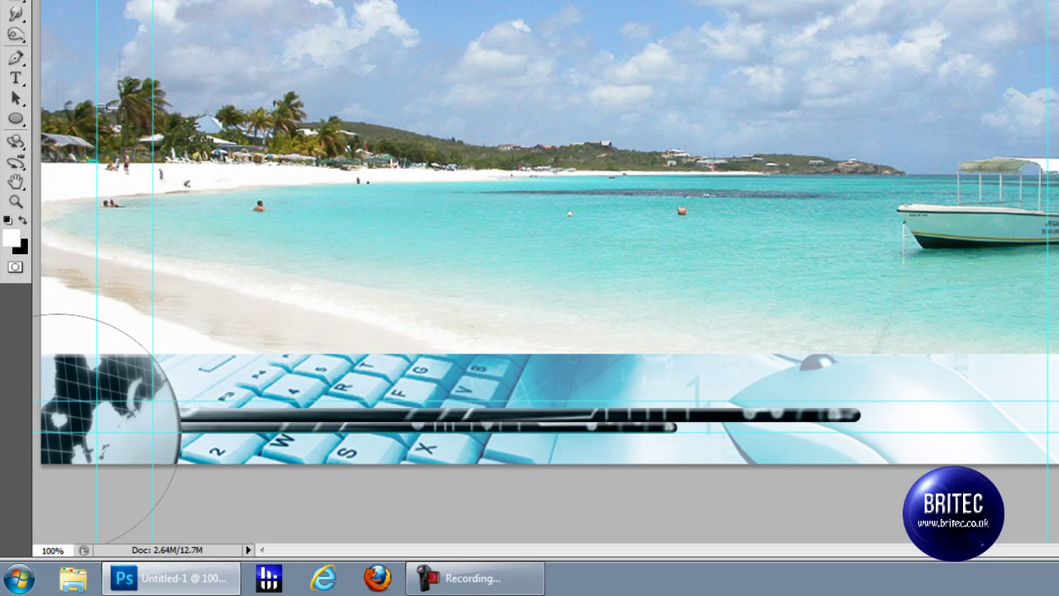
- Add the text "Britec" above the dark bars, just right of the circle, and set its size to 36 pt
{"action": "left_click", "coordinate": [17, 80]}
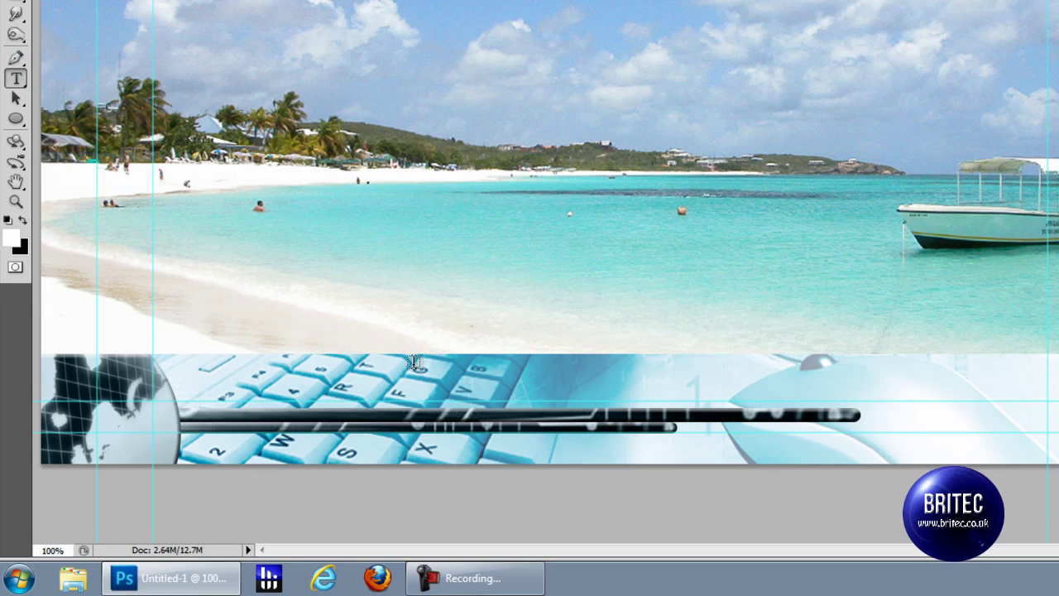
{"action": "left_click", "coordinate": [202, 365]}
{"action": "type", "text": "Britec"}
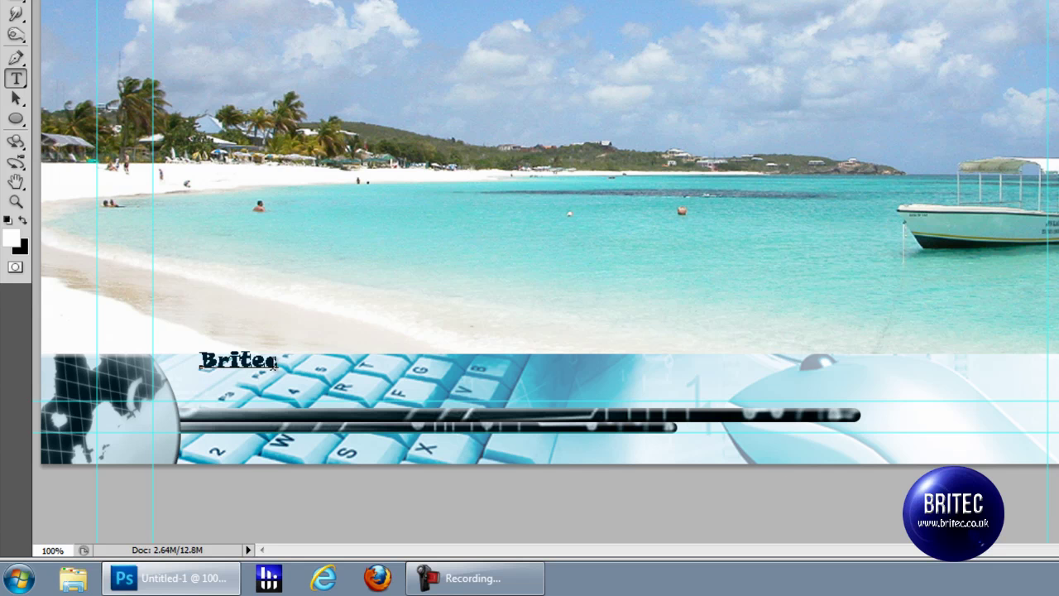
{"action": "left_click_drag", "start_coordinate": [281, 362], "coordinate": [161, 355]}
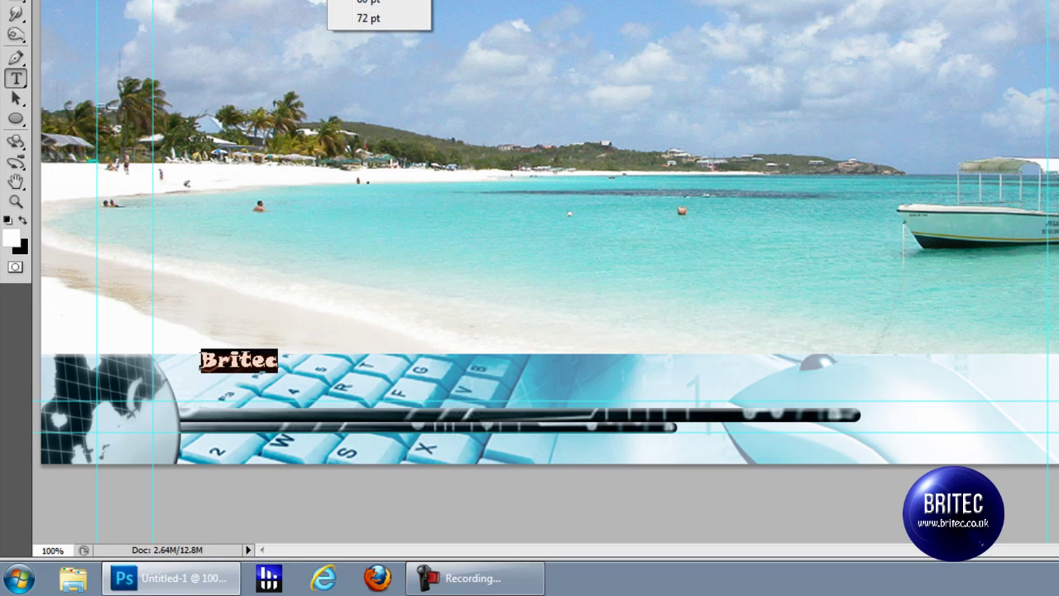
{"action": "left_click", "coordinate": [369, 18]}
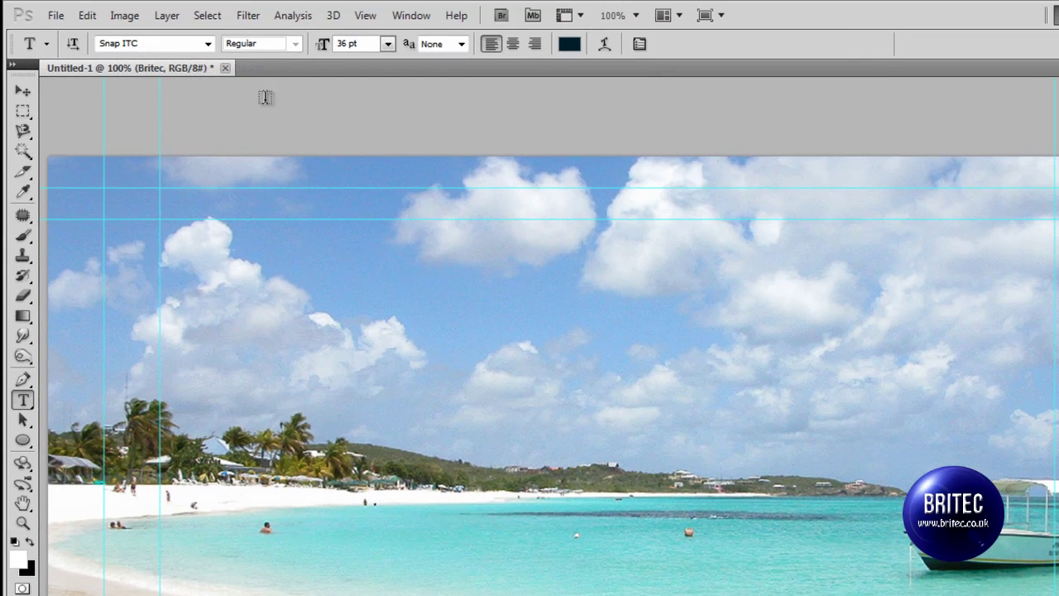
- Move the Britec text slightly down and left so it sits beside the circle, just above the upper bar
{"action": "left_click", "coordinate": [22, 89]}
{"action": "left_click_drag", "start_coordinate": [275, 504], "coordinate": [256, 514]}
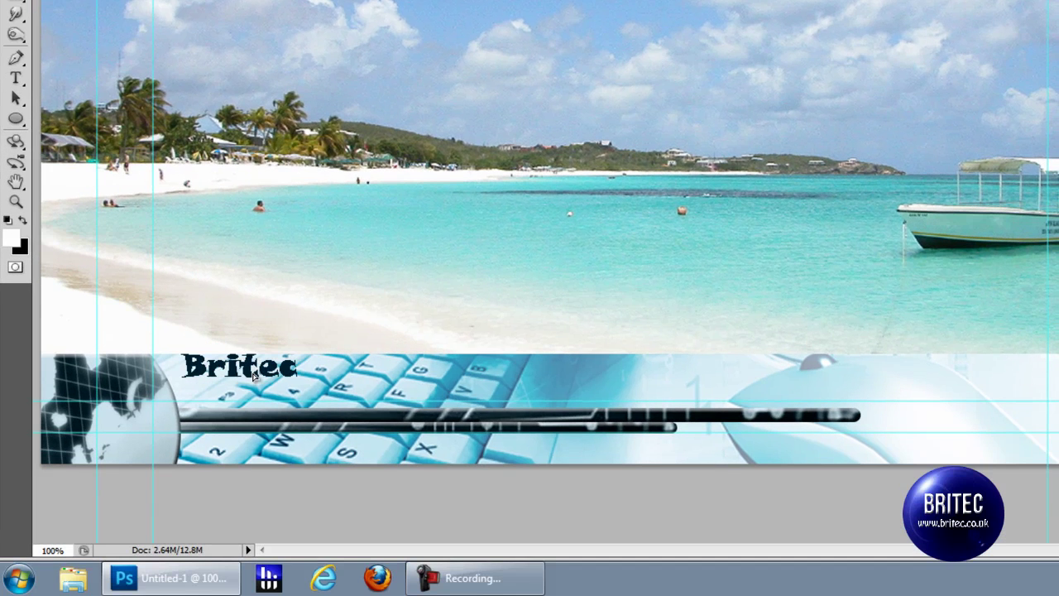
{"action": "left_click_drag", "start_coordinate": [253, 377], "coordinate": [251, 379]}
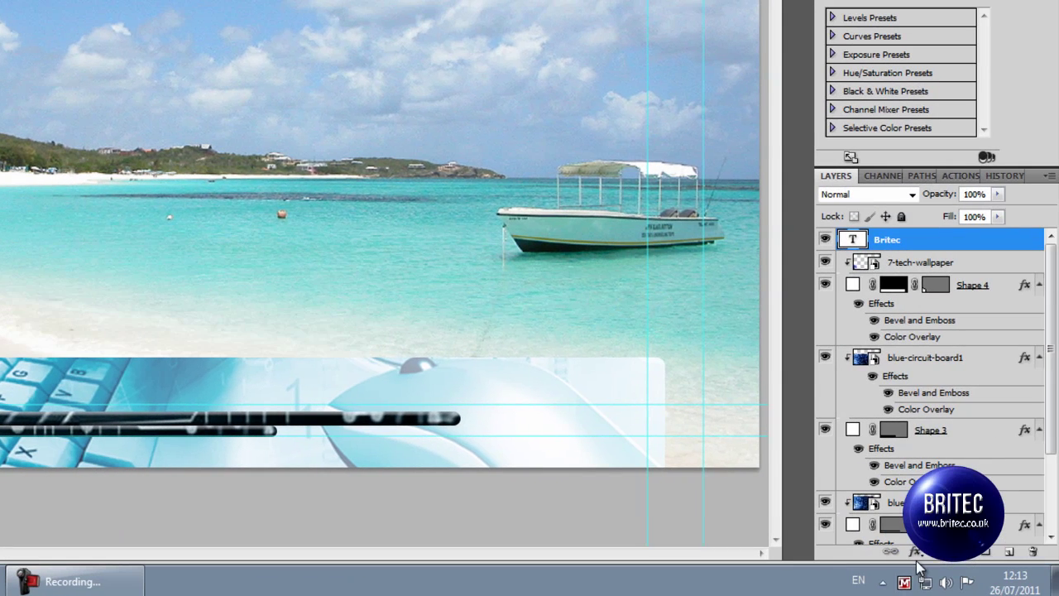
- Give the Britec text a turquoise (#16c5da) Stroke and a Drop Shadow, and apply the layer style
{"action": "left_click", "coordinate": [914, 552]}
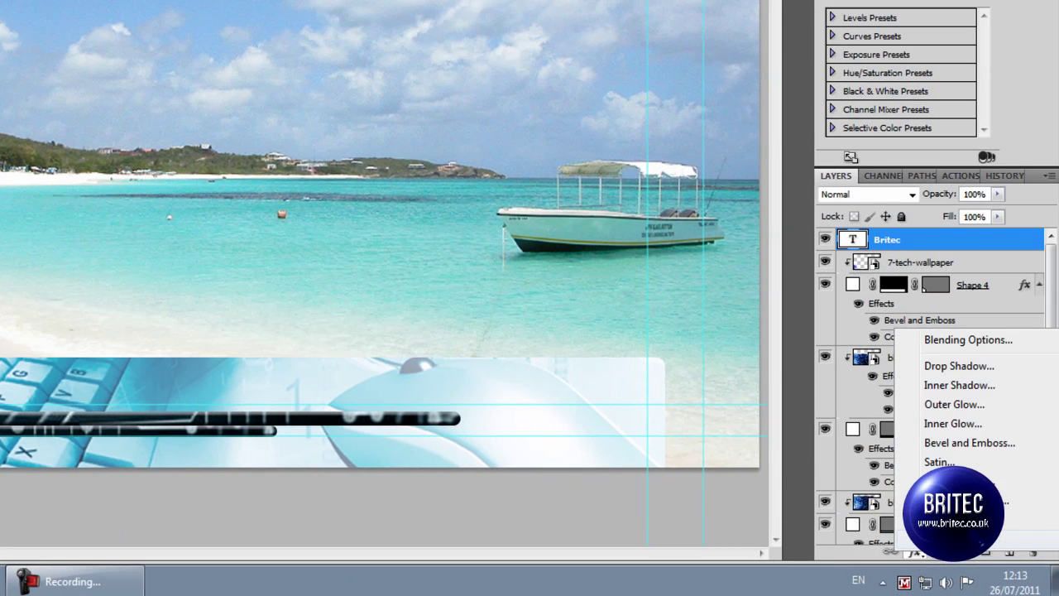
{"action": "left_click", "coordinate": [935, 542]}
{"action": "left_click", "coordinate": [733, 252]}
{"action": "left_click", "coordinate": [747, 191]}
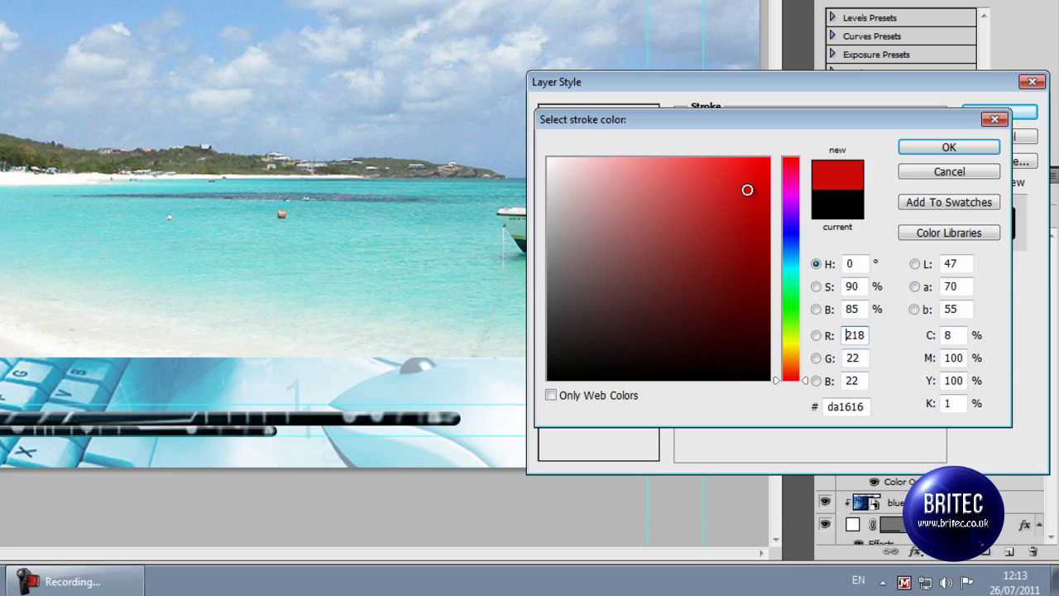
{"action": "left_click", "coordinate": [790, 265]}
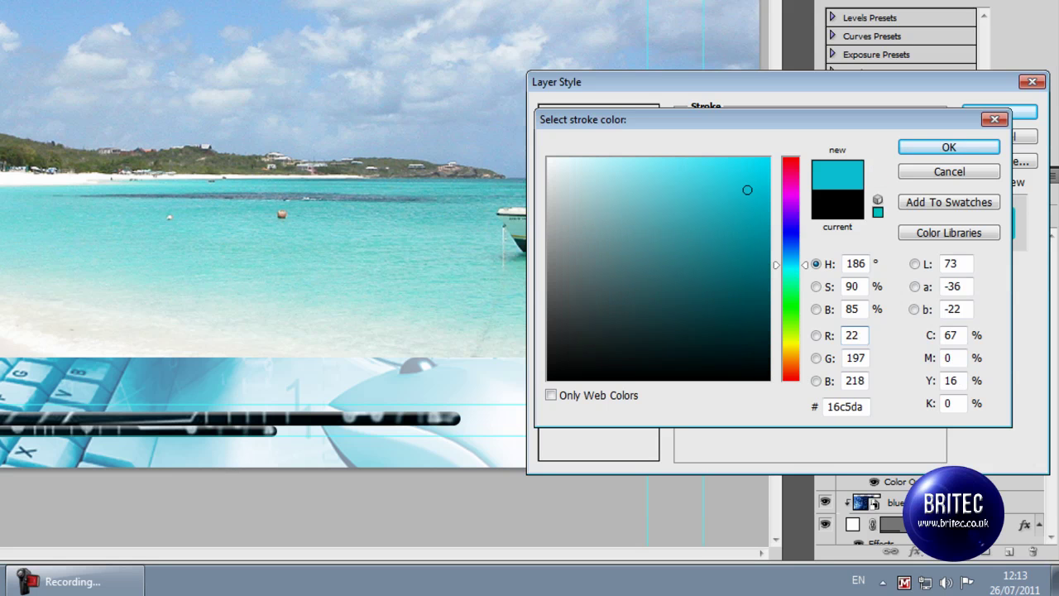
{"action": "left_click", "coordinate": [943, 147]}
{"action": "left_click", "coordinate": [572, 156]}
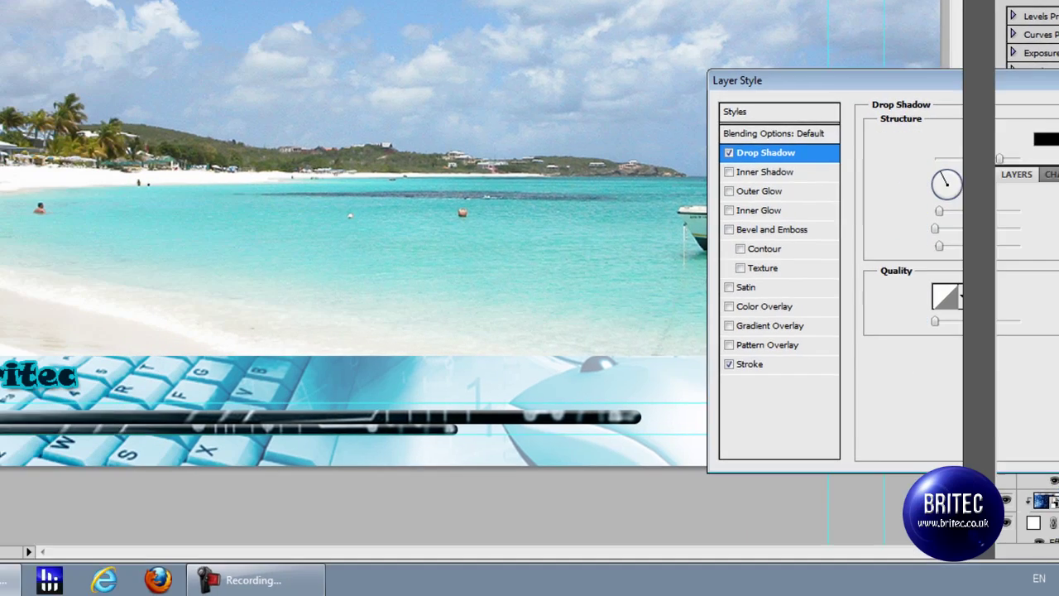
{"action": "left_click", "coordinate": [1000, 112]}
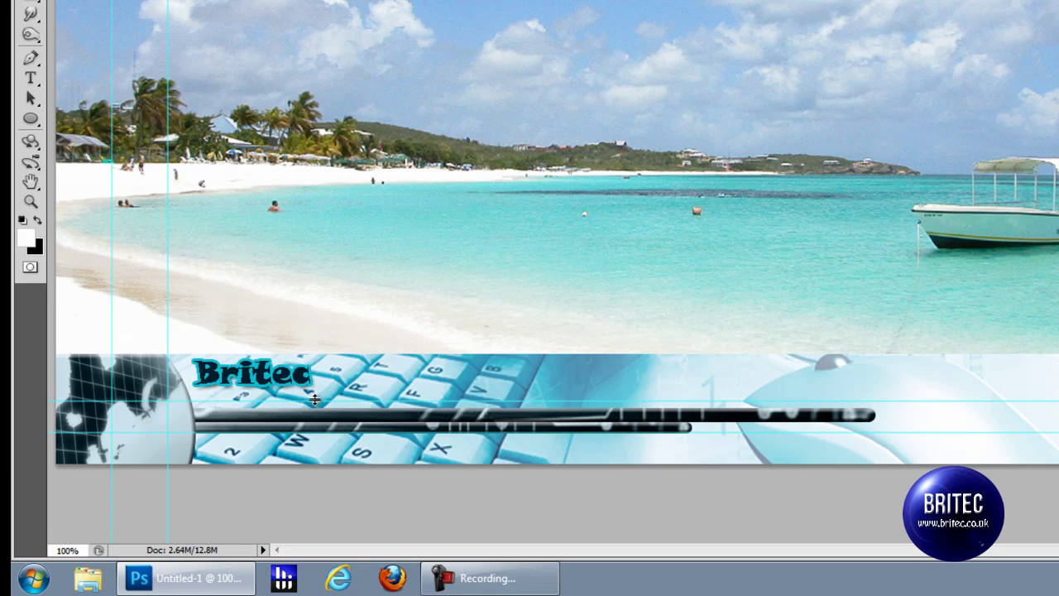